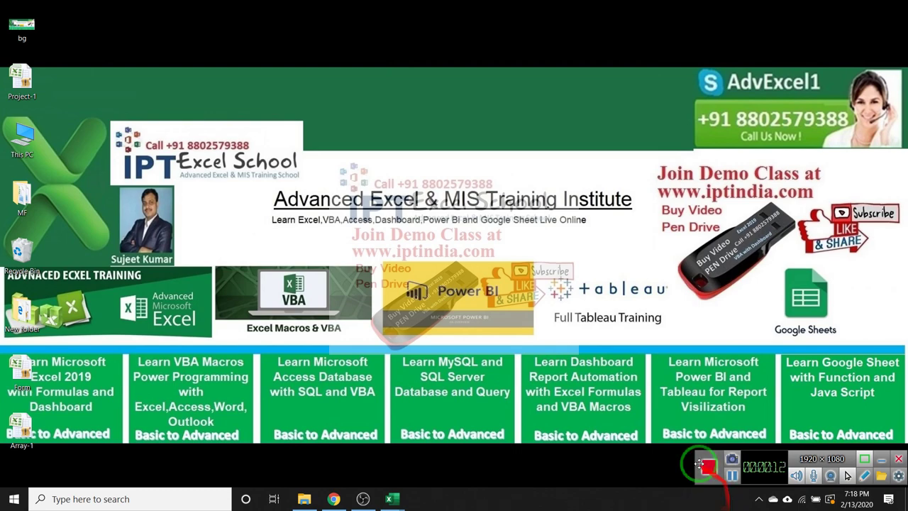
Bring up the taskbar thumbnail previews of the open Book1 Excel window
{"action": "mouse_move", "coordinate": [394, 500]}
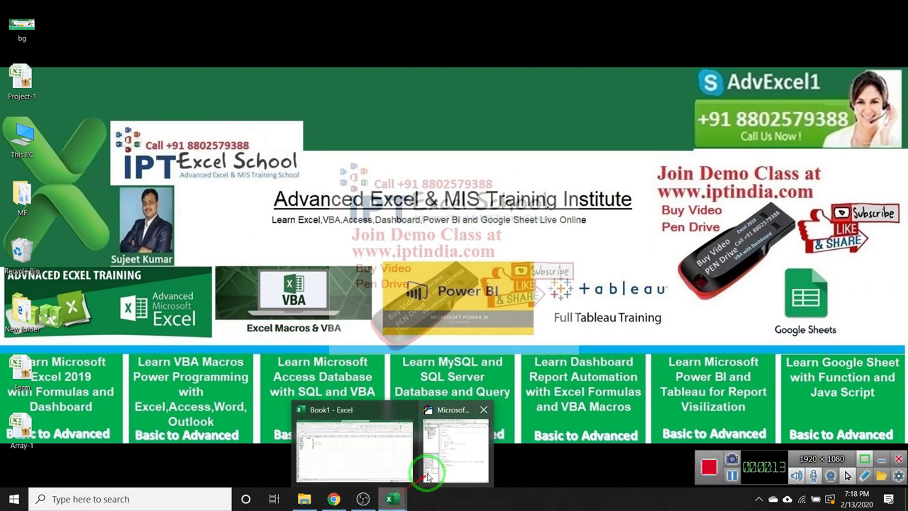
{"action": "left_click", "coordinate": [387, 465]}
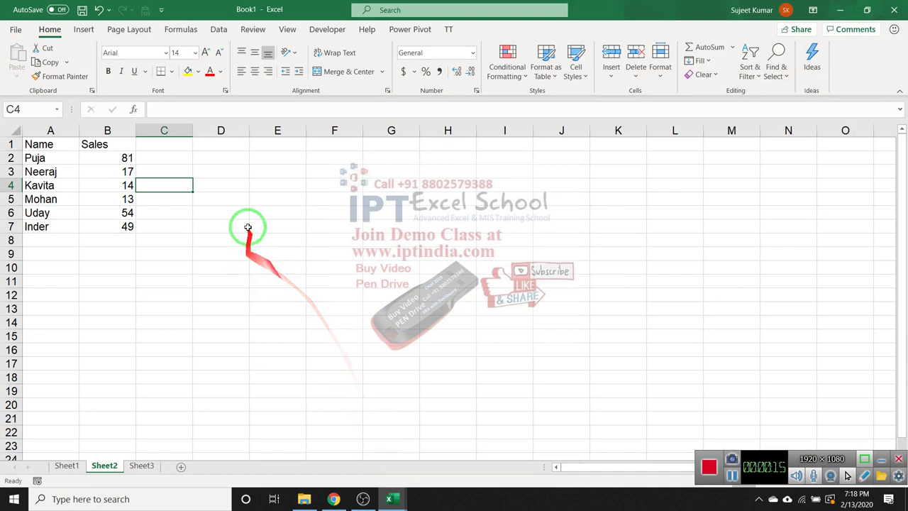
{"action": "left_click", "coordinate": [239, 177]}
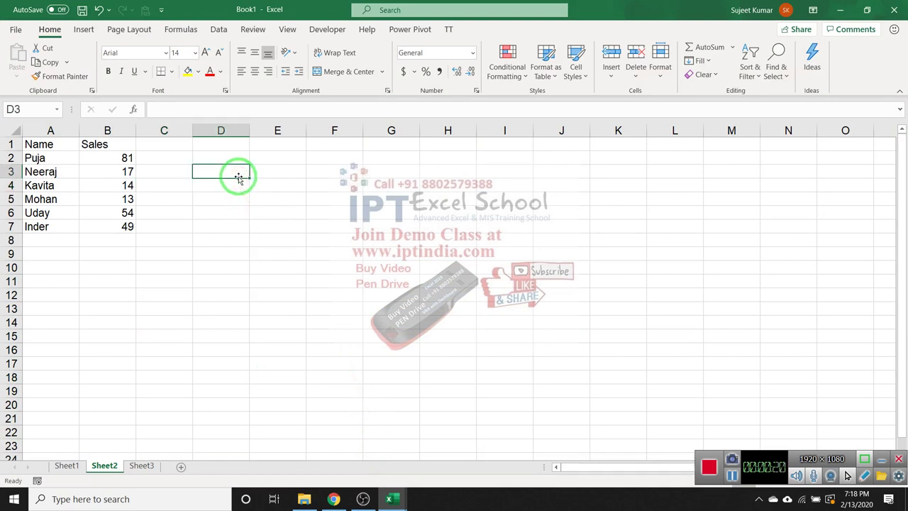
{"action": "type", "text": "=m"}
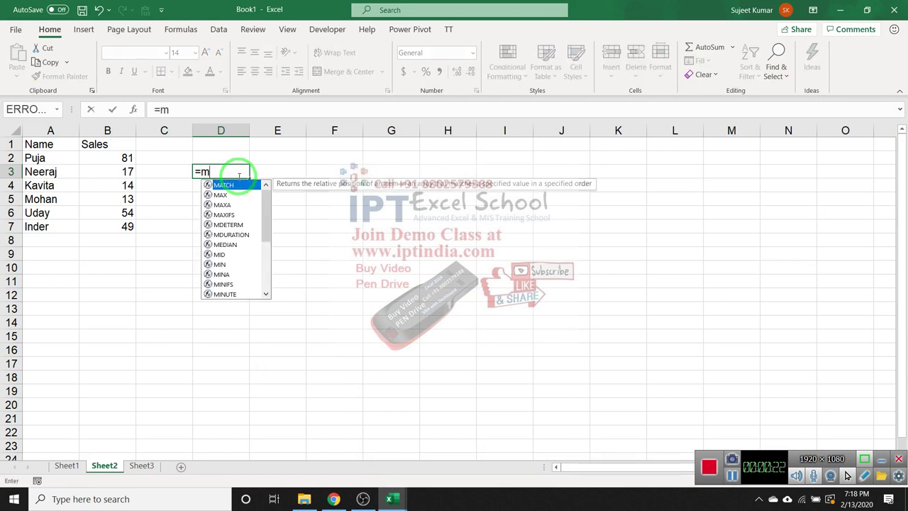
{"action": "type", "text": "a"}
{"action": "key", "text": "BackSpace"}
{"action": "key", "text": "BackSpace"}
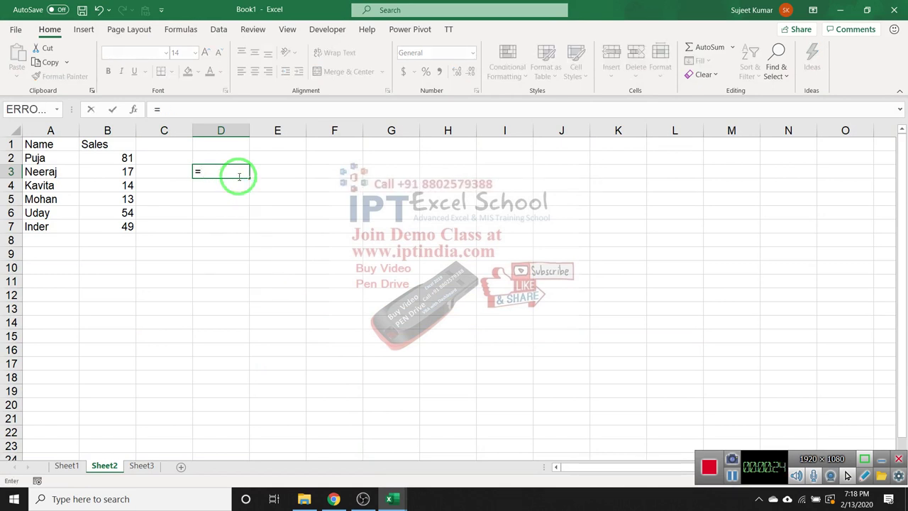
{"action": "type", "text": "xm"}
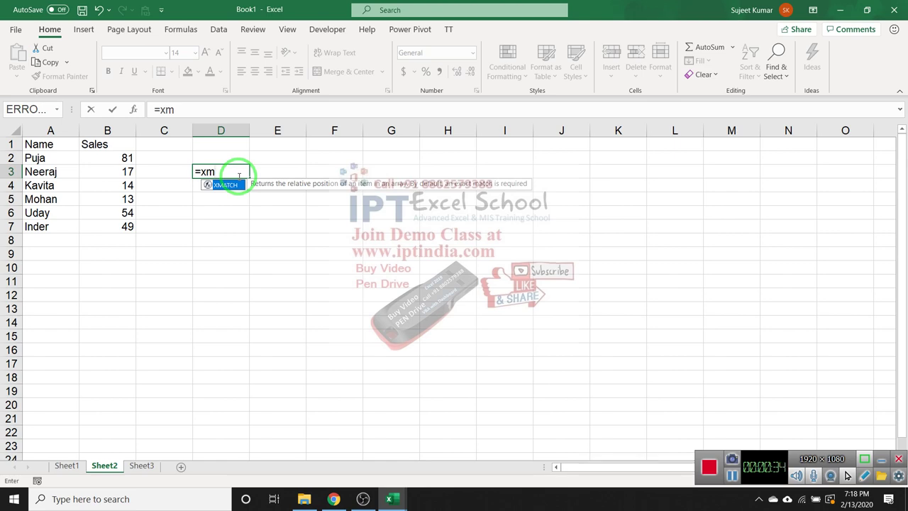
{"action": "key", "text": "Escape"}
{"action": "key", "text": "Escape"}
{"action": "key", "text": "super+d"}
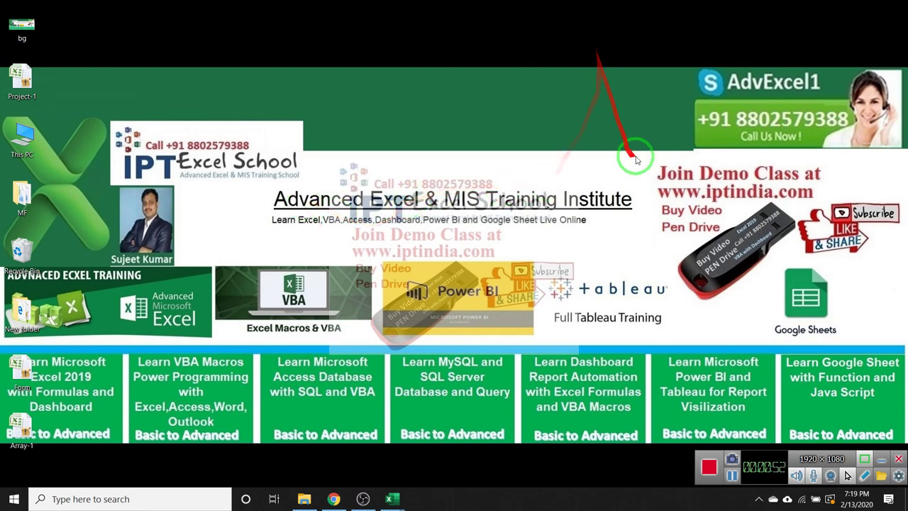
{"action": "left_click", "coordinate": [654, 182]}
{"action": "left_click_drag", "start_coordinate": [655, 182], "coordinate": [825, 204]}
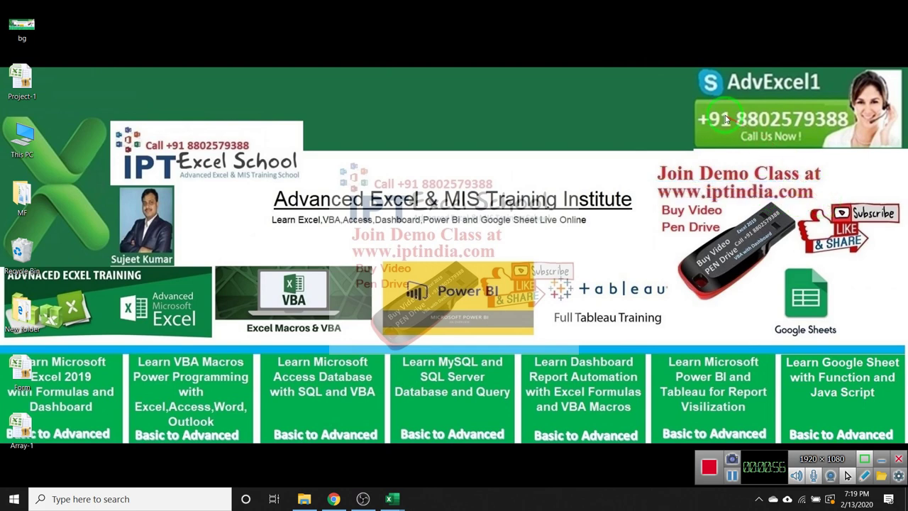
{"action": "left_click_drag", "start_coordinate": [694, 101], "coordinate": [853, 133]}
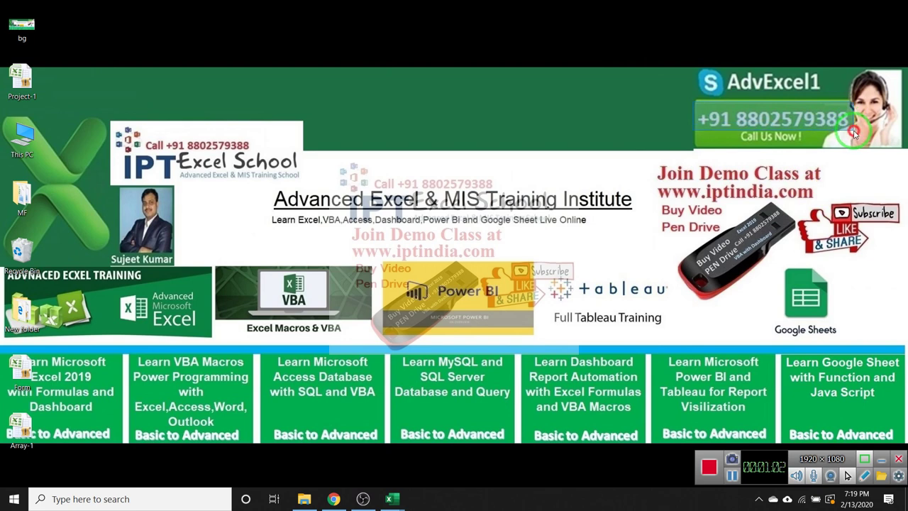
{"action": "left_click_drag", "start_coordinate": [675, 61], "coordinate": [836, 78]}
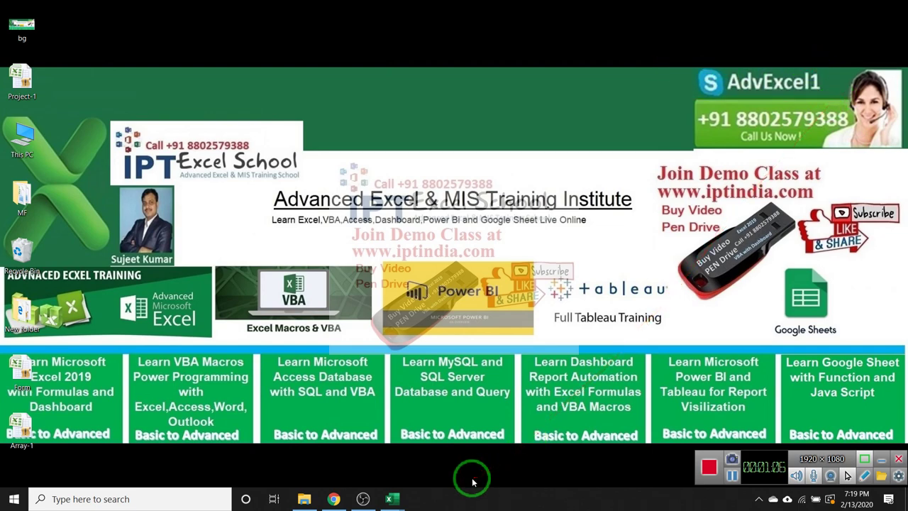
Scroll the YouTube iptindia results, then minimise Chrome to preview the Book1 and Visual Basic windows
{"action": "left_click", "coordinate": [333, 498]}
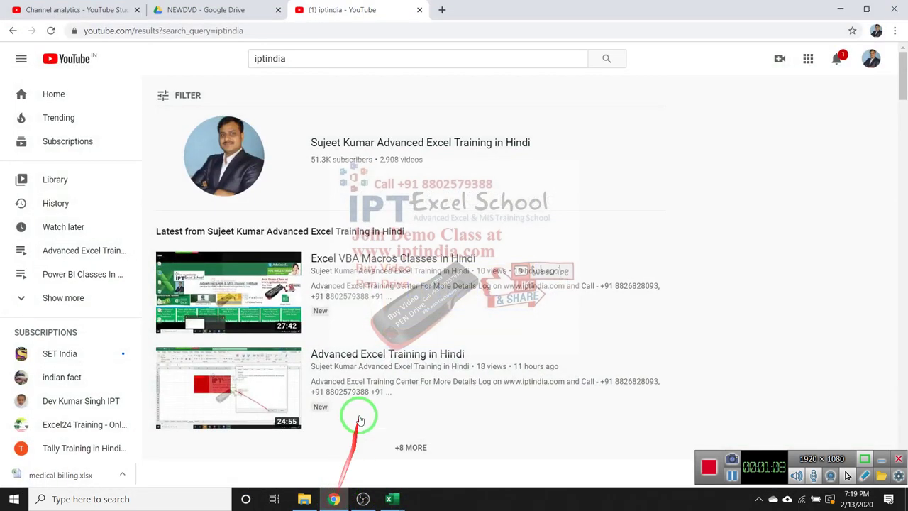
{"action": "double_click", "coordinate": [289, 60]}
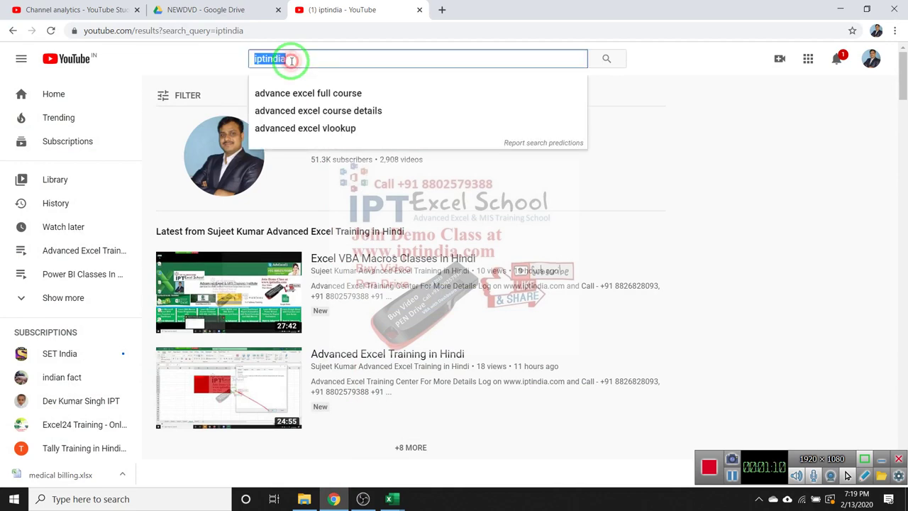
{"action": "scroll", "coordinate": [250, 236], "scroll_direction": "down", "scroll_amount": 3}
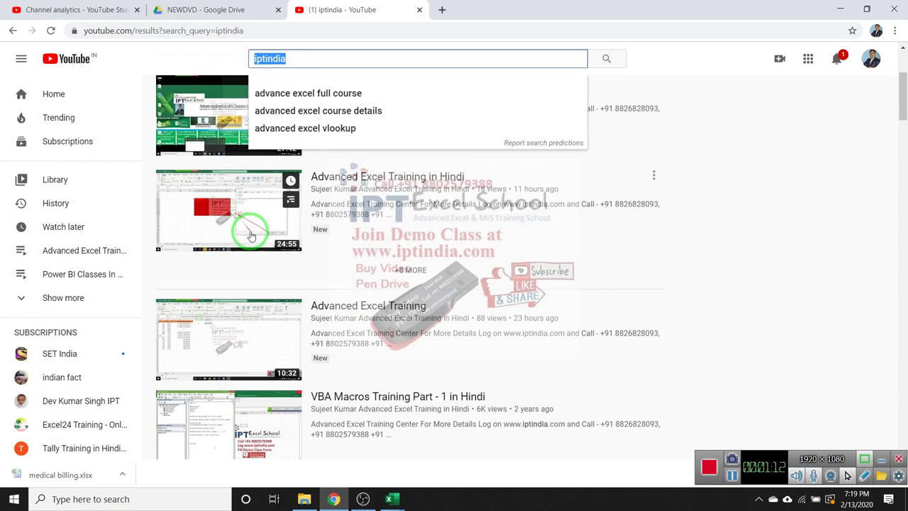
{"action": "scroll", "coordinate": [250, 236], "scroll_direction": "down", "scroll_amount": 2}
{"action": "key", "text": "super+d"}
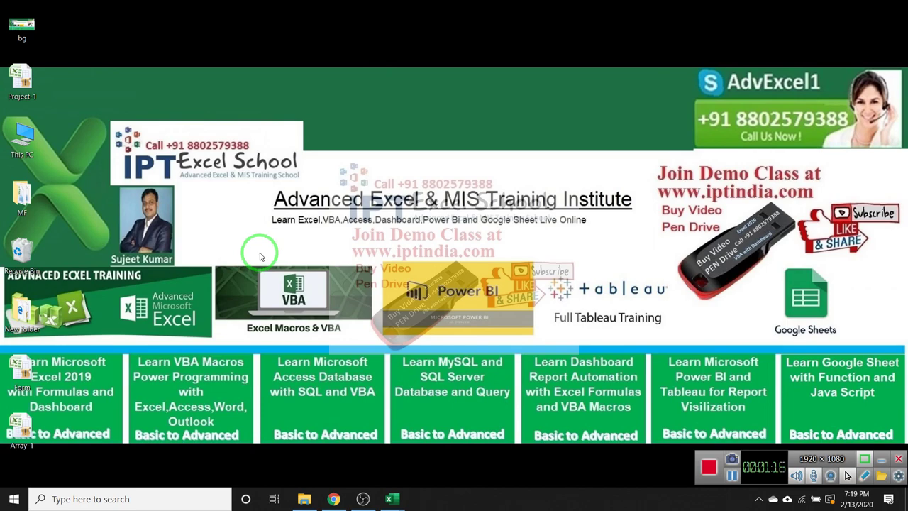
{"action": "mouse_move", "coordinate": [390, 499]}
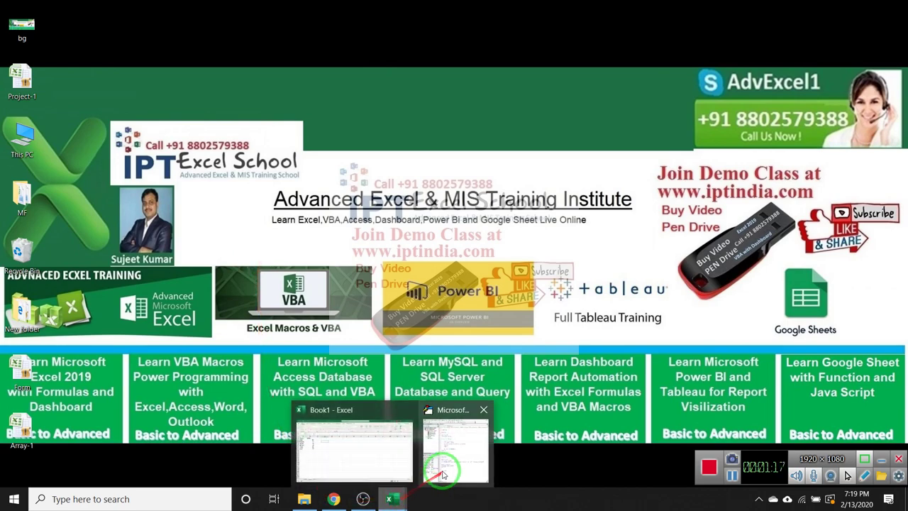
{"action": "left_click", "coordinate": [376, 455]}
{"action": "left_click", "coordinate": [272, 192]}
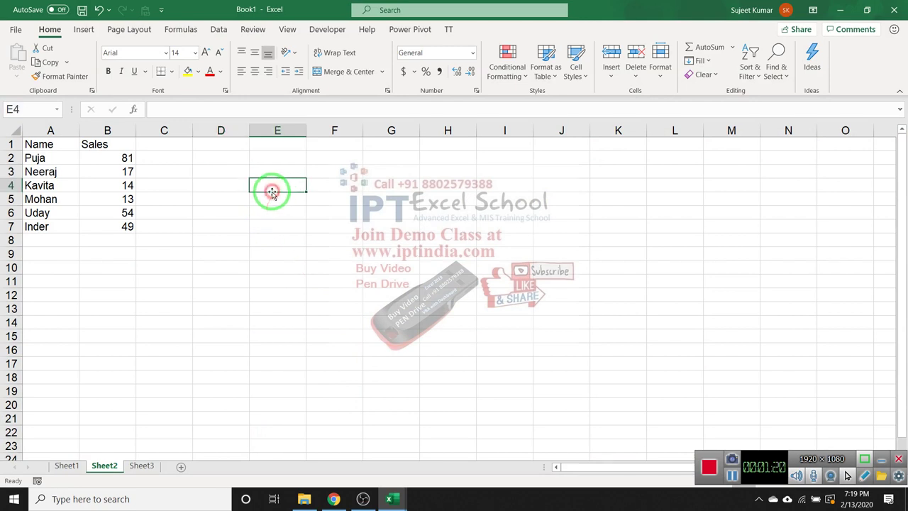
{"action": "type", "text": "Puja"}
{"action": "key", "text": "Tab"}
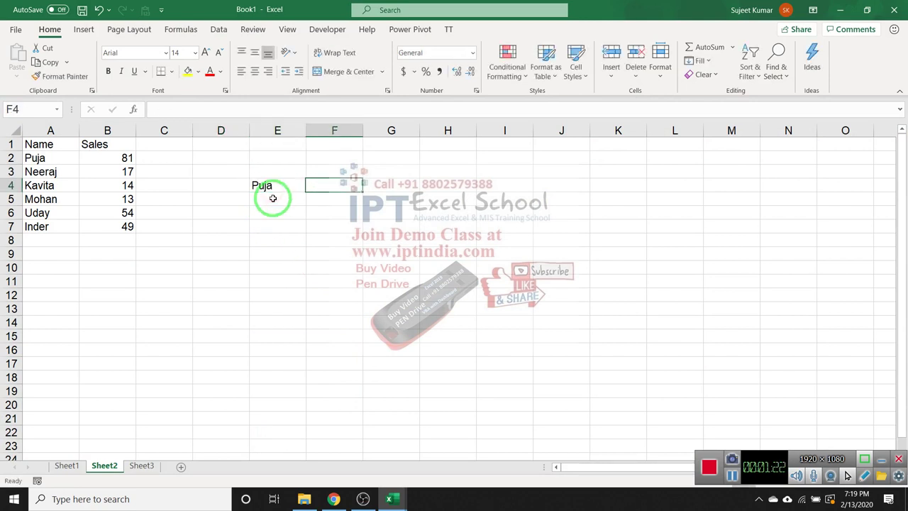
{"action": "type", "text": "=mat"}
{"action": "key", "text": "Tab"}
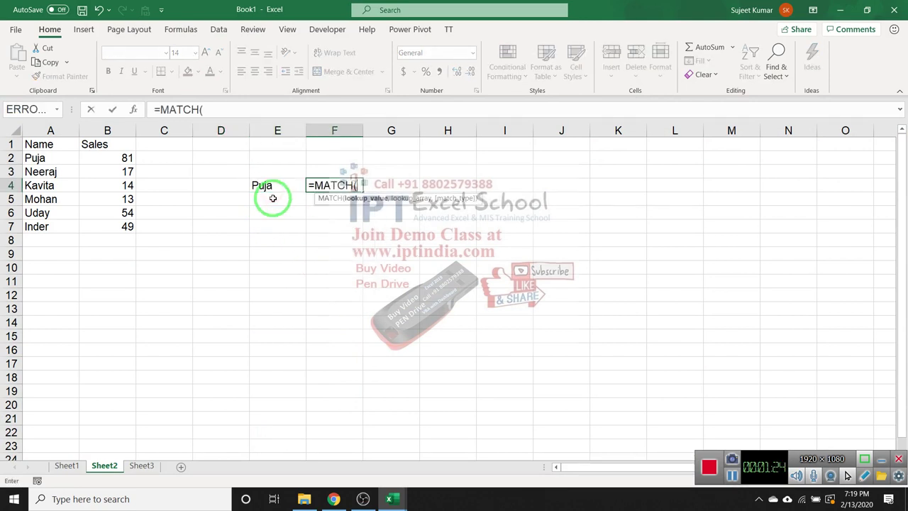
{"action": "key", "text": "Left"}
{"action": "type", "text": ","}
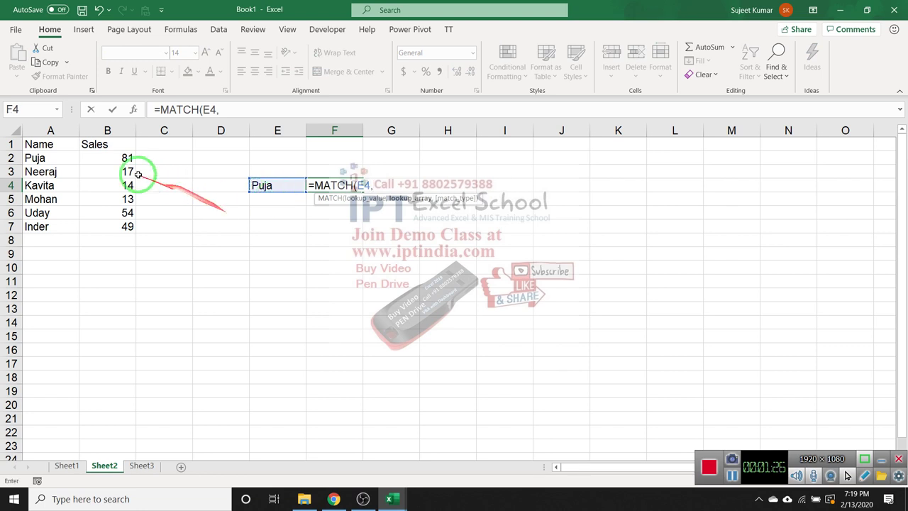
{"action": "left_click_drag", "start_coordinate": [42, 158], "coordinate": [22, 226]}
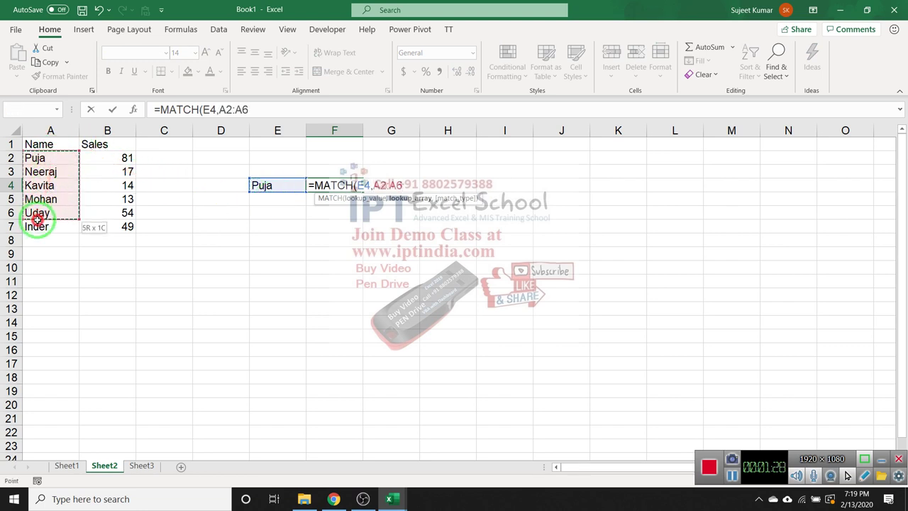
{"action": "type", "text": ","}
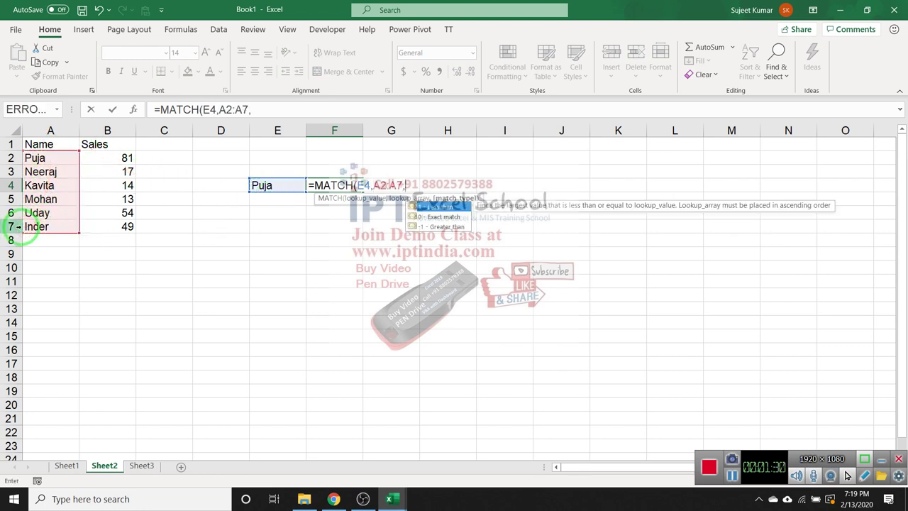
{"action": "type", "text": "0"}
{"action": "key", "text": "Return"}
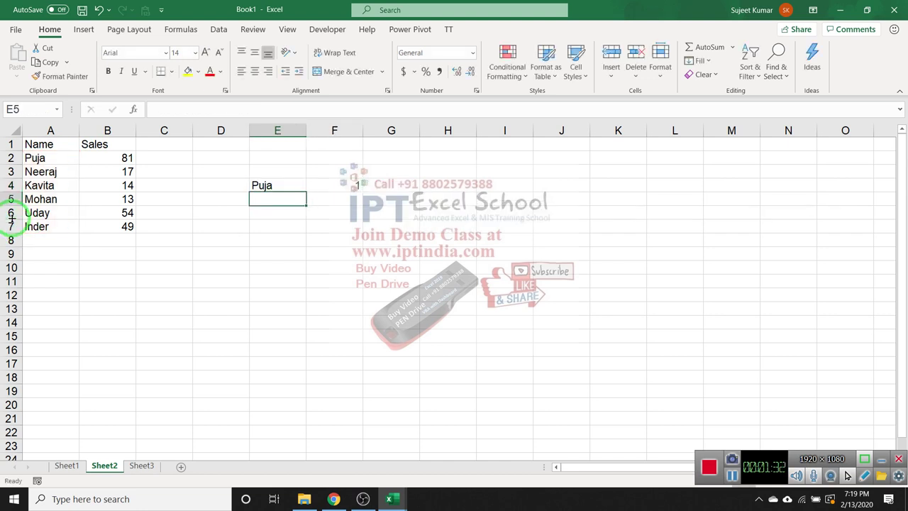
{"action": "left_click", "coordinate": [318, 182]}
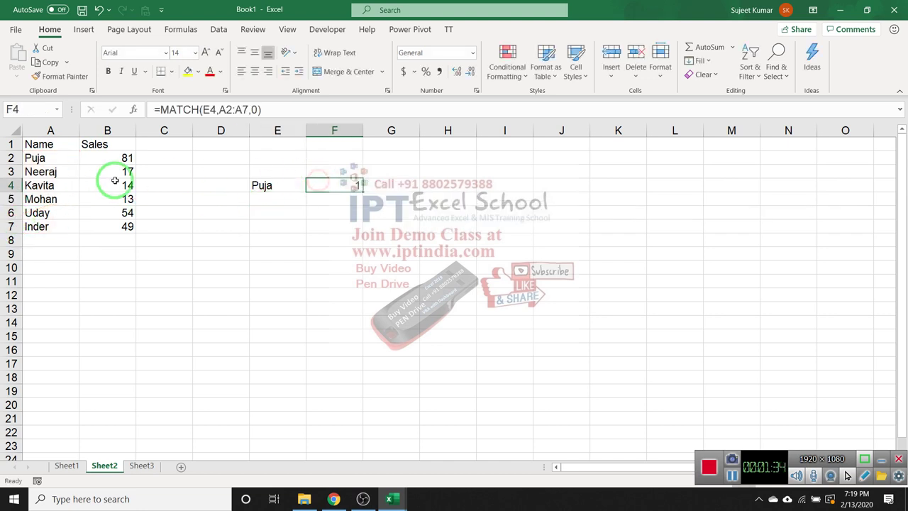
{"action": "left_click", "coordinate": [273, 184]}
{"action": "type", "text": "Uday"}
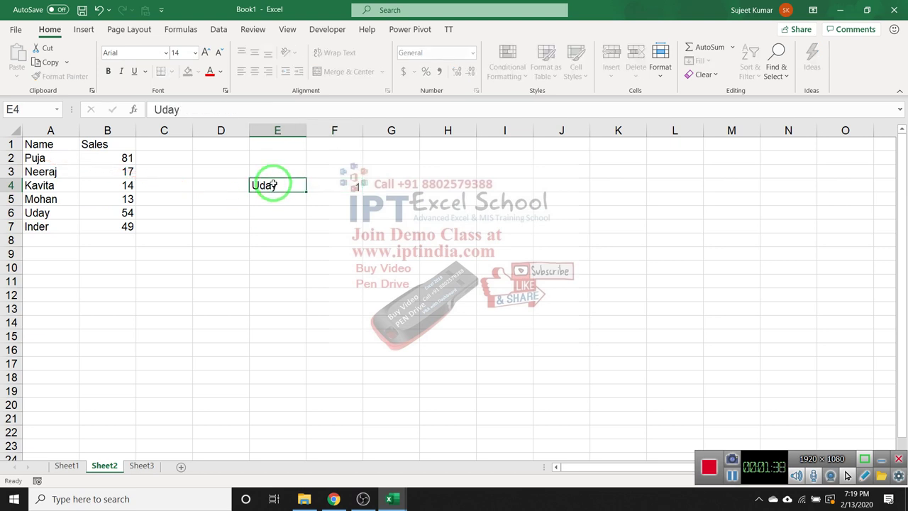
{"action": "key", "text": "Return"}
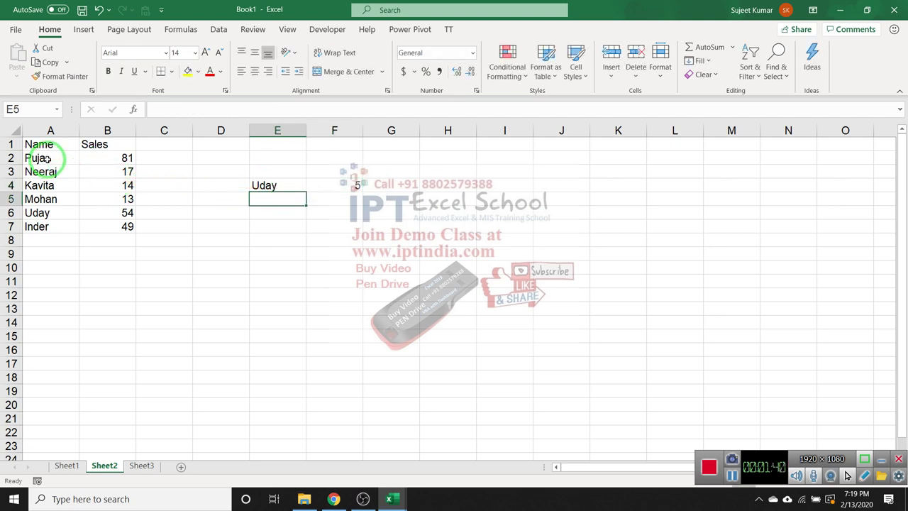
{"action": "left_click", "coordinate": [46, 159]}
{"action": "left_click", "coordinate": [48, 172]}
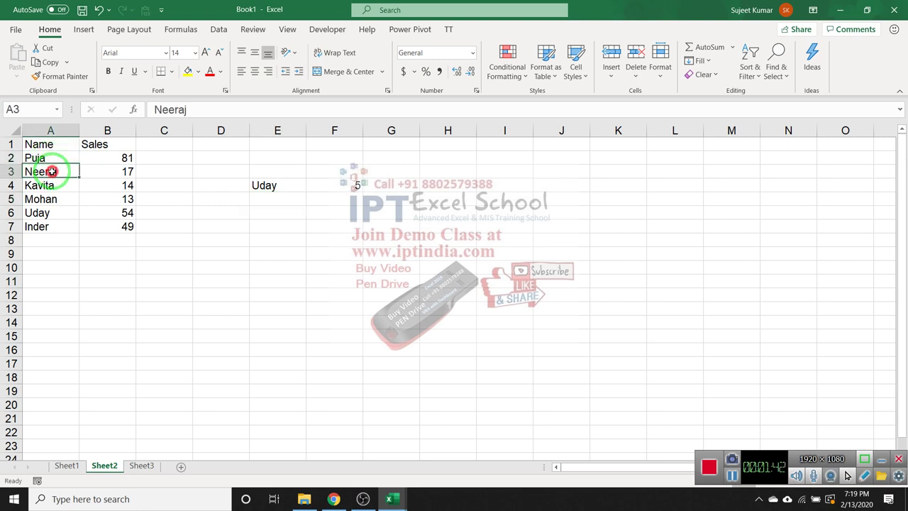
{"action": "left_click", "coordinate": [53, 184]}
{"action": "left_click", "coordinate": [54, 199]}
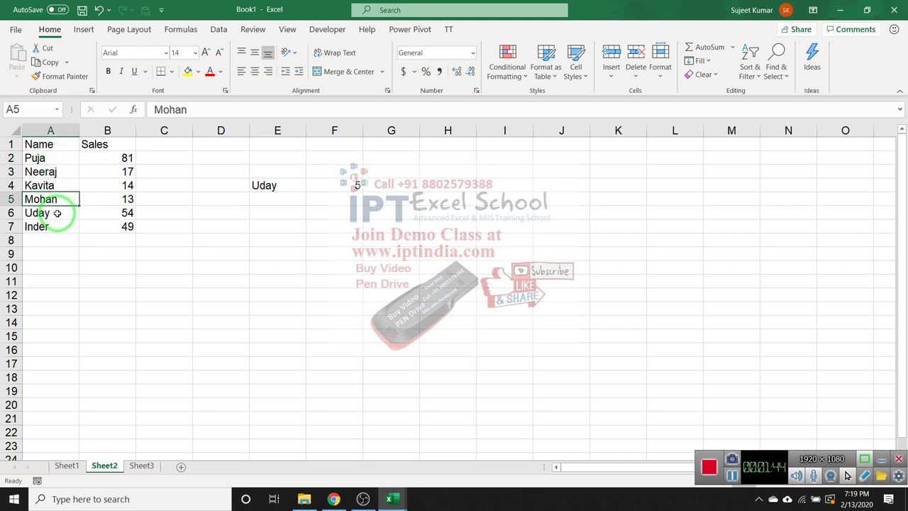
{"action": "left_click", "coordinate": [56, 213]}
{"action": "left_click", "coordinate": [346, 171]}
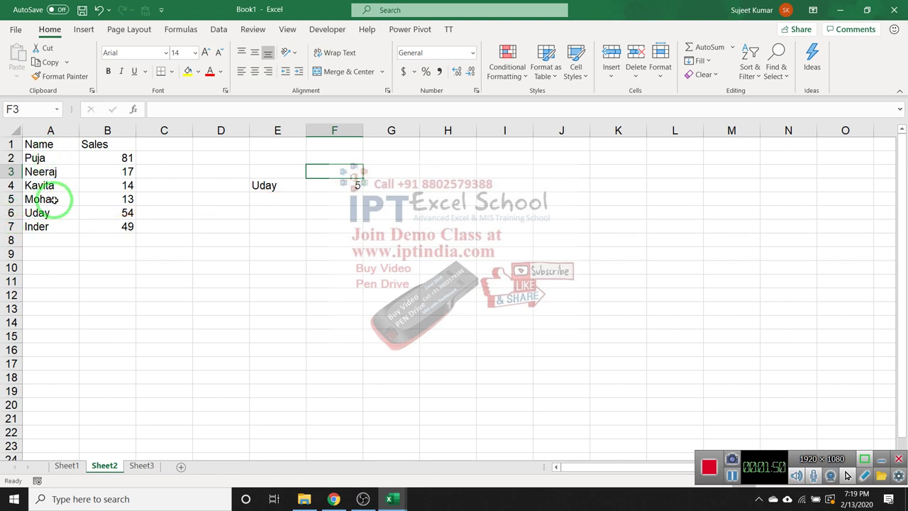
Enter =XMATCH(E4,A2:A7,0) in G4 as an exact-match lookup returning 5
{"action": "left_click_drag", "start_coordinate": [57, 200], "coordinate": [28, 201]}
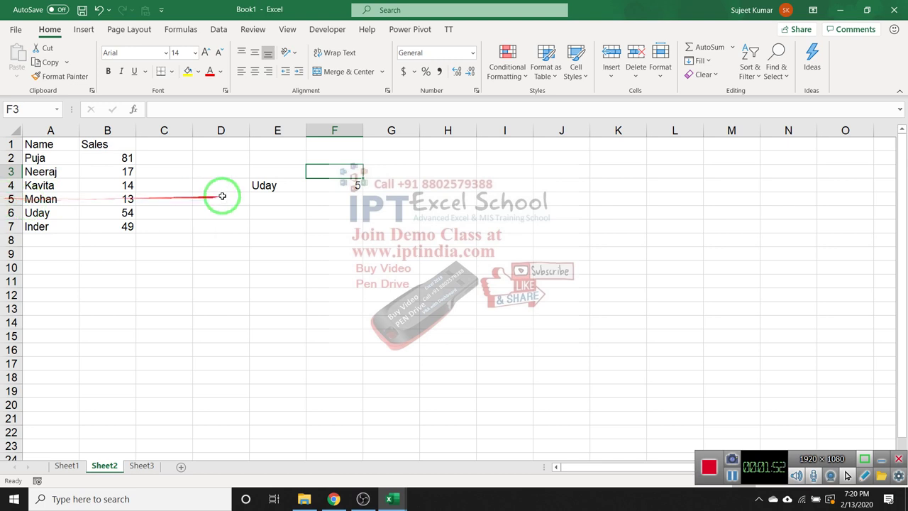
{"action": "left_click", "coordinate": [263, 189]}
{"action": "left_click", "coordinate": [399, 190]}
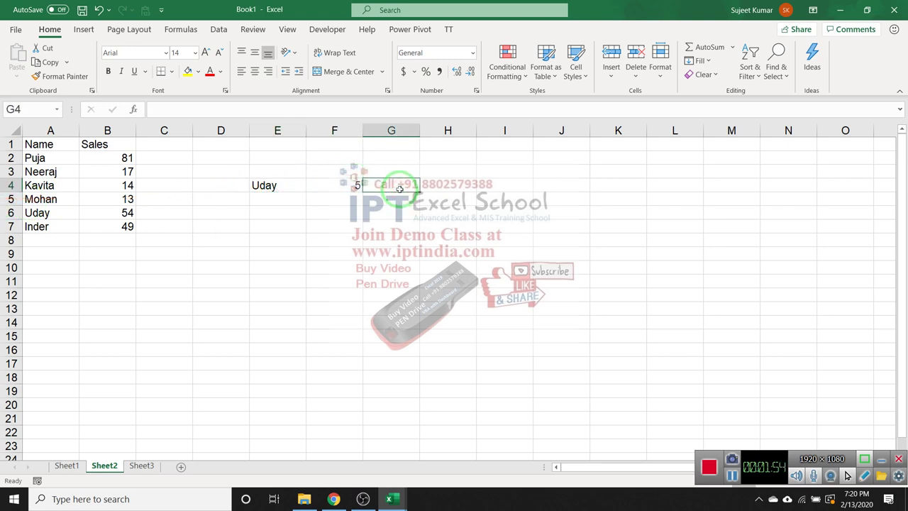
{"action": "type", "text": "=xm"}
{"action": "key", "text": "Tab"}
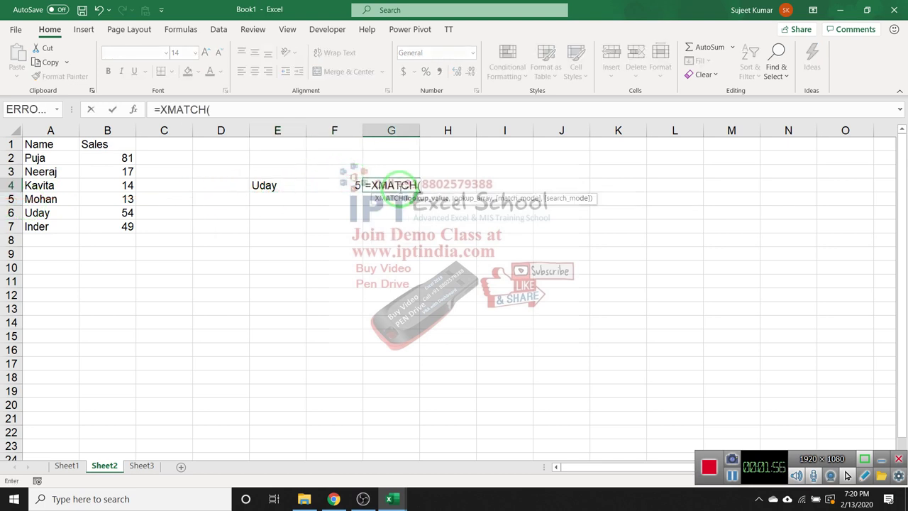
{"action": "left_click", "coordinate": [290, 184]}
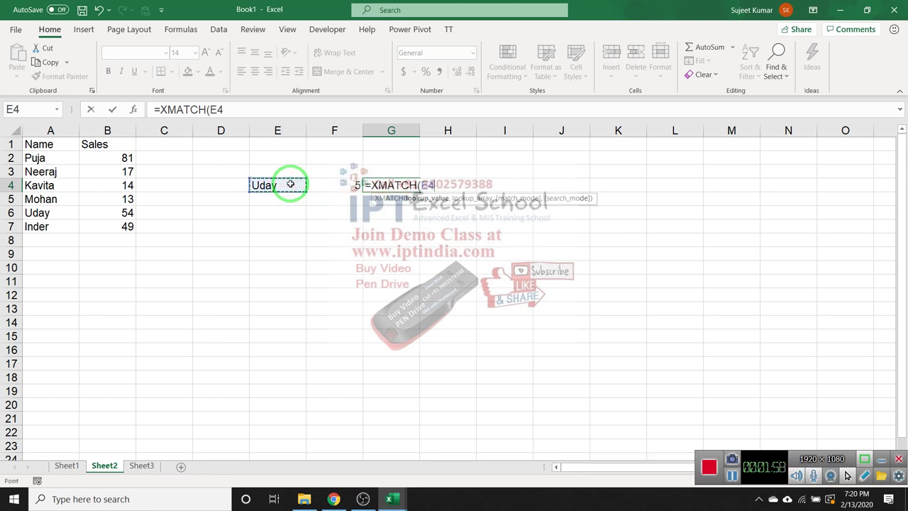
{"action": "type", "text": ","}
{"action": "left_click_drag", "start_coordinate": [67, 157], "coordinate": [64, 222]}
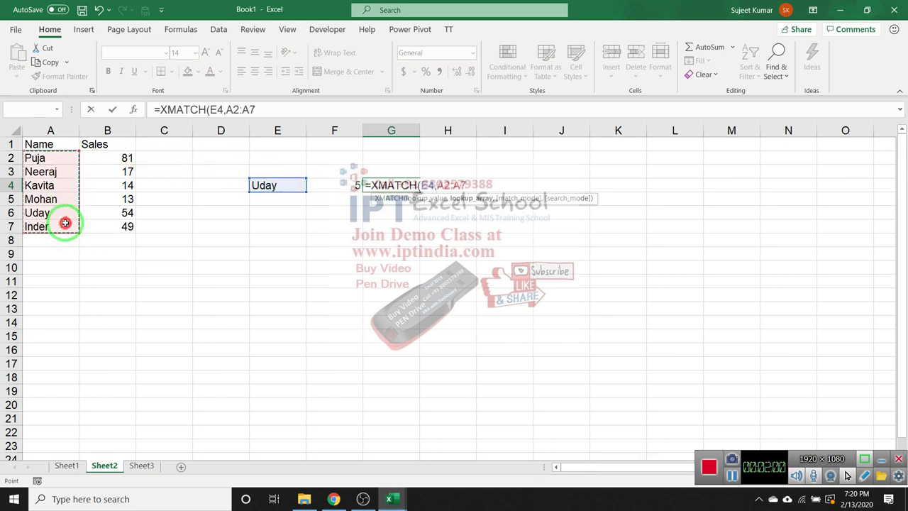
{"action": "type", "text": ",0"}
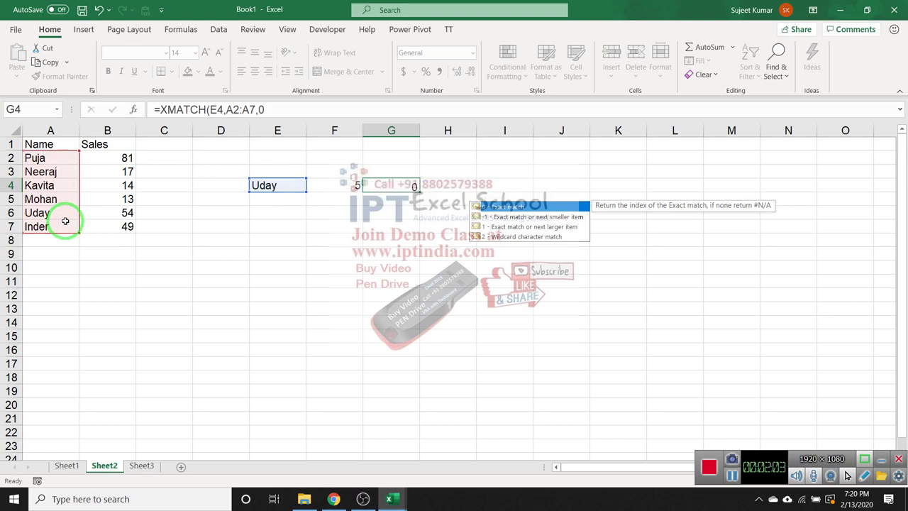
{"action": "key", "text": "Return"}
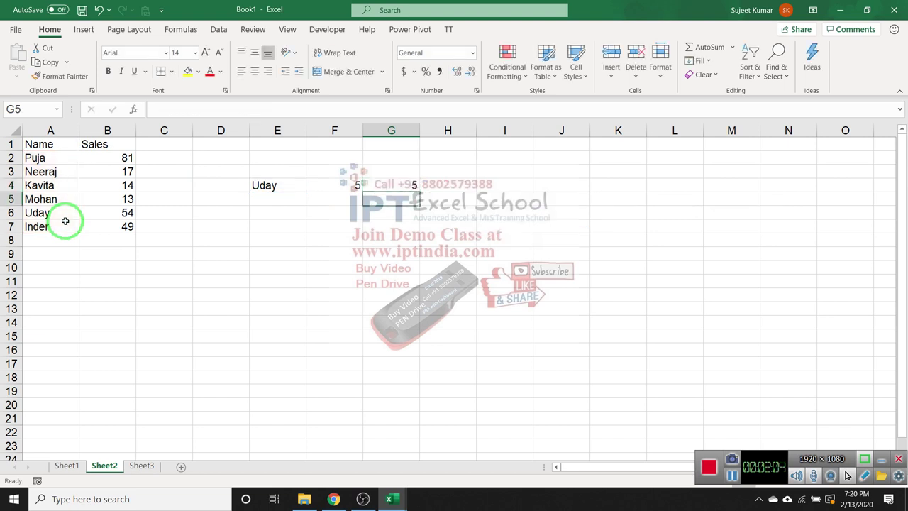
Compare G4's XMATCH formula with F4's MATCH formula, then select Uday's name in A6
{"action": "key", "text": "Up"}
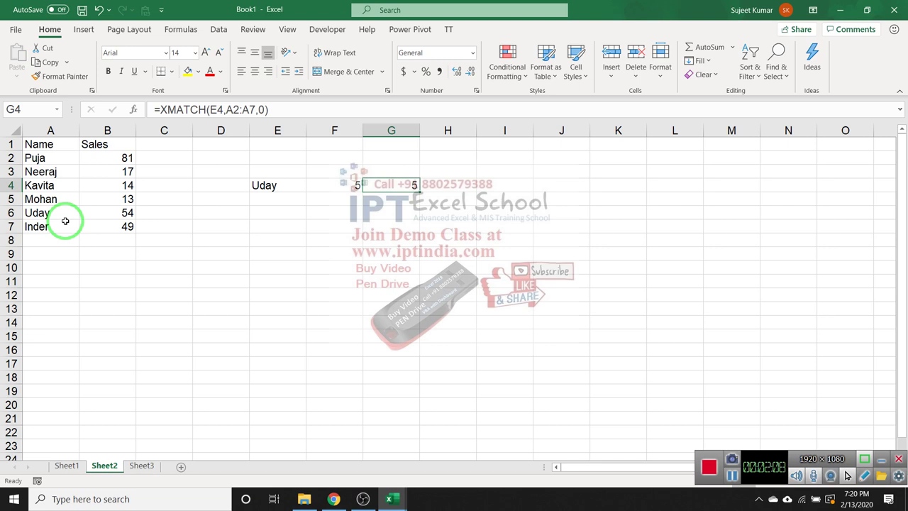
{"action": "key", "text": "Left"}
{"action": "key", "text": "Left"}
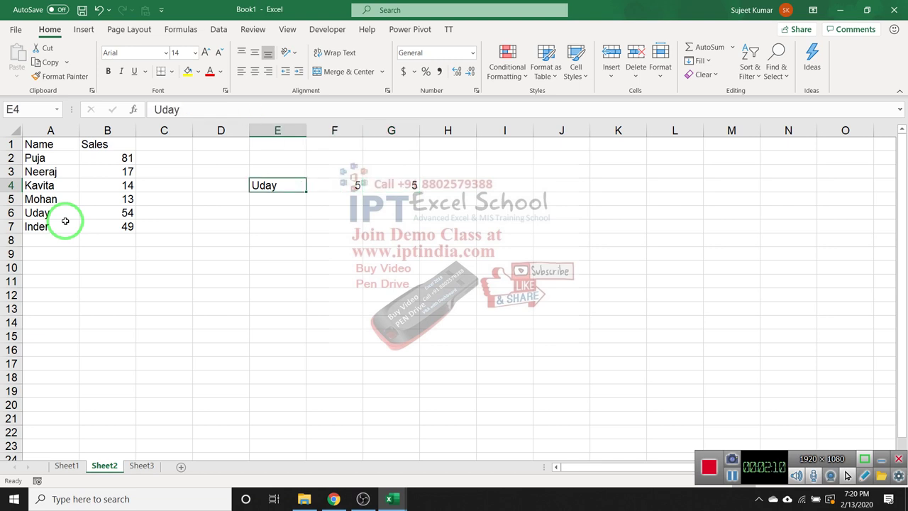
{"action": "left_click", "coordinate": [64, 217]}
{"action": "key", "text": "Return"}
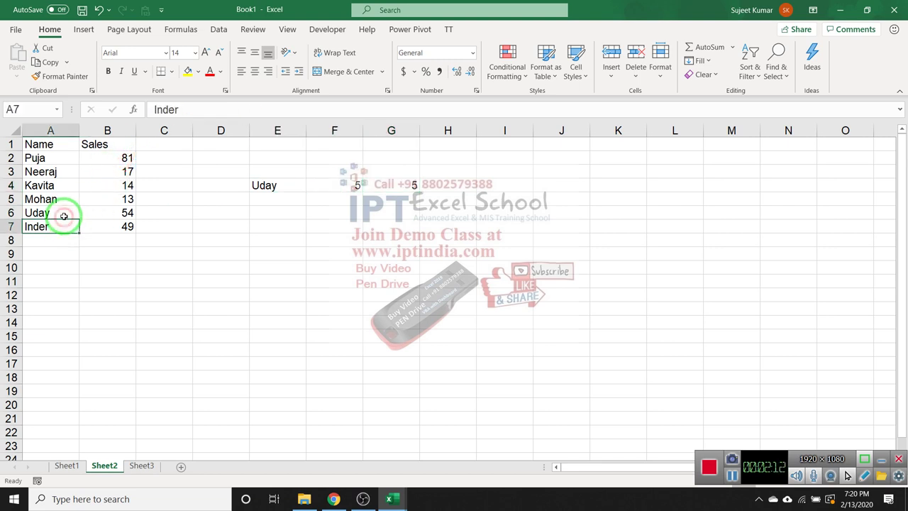
{"action": "double_click", "coordinate": [64, 214]}
{"action": "type", "text": "Sing"}
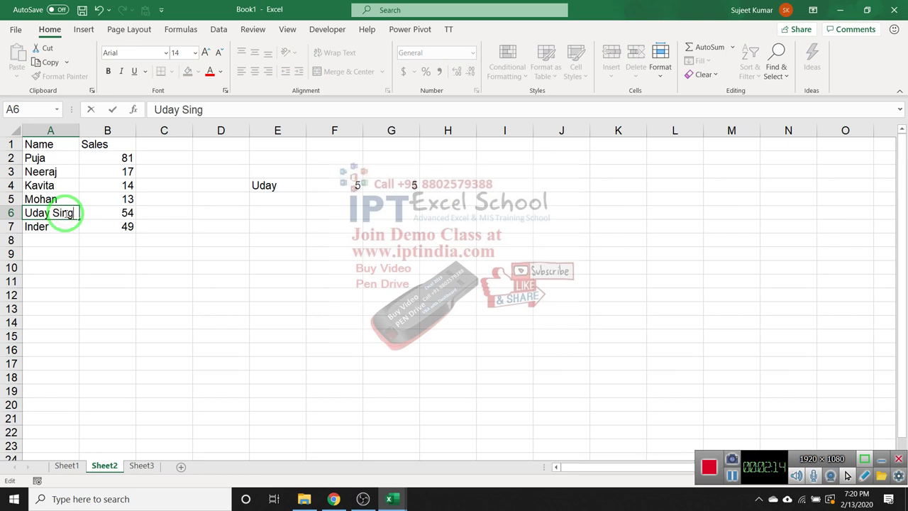
{"action": "type", "text": "h"}
{"action": "key", "text": "Return"}
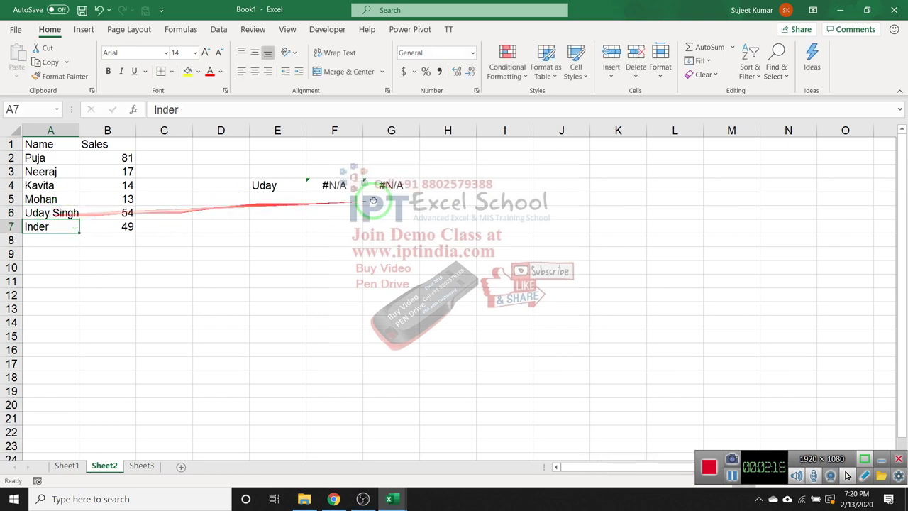
Change the lookup name in E4 to Uday?, then to the wildcard Uday*
{"action": "left_click", "coordinate": [356, 190]}
{"action": "double_click", "coordinate": [284, 186]}
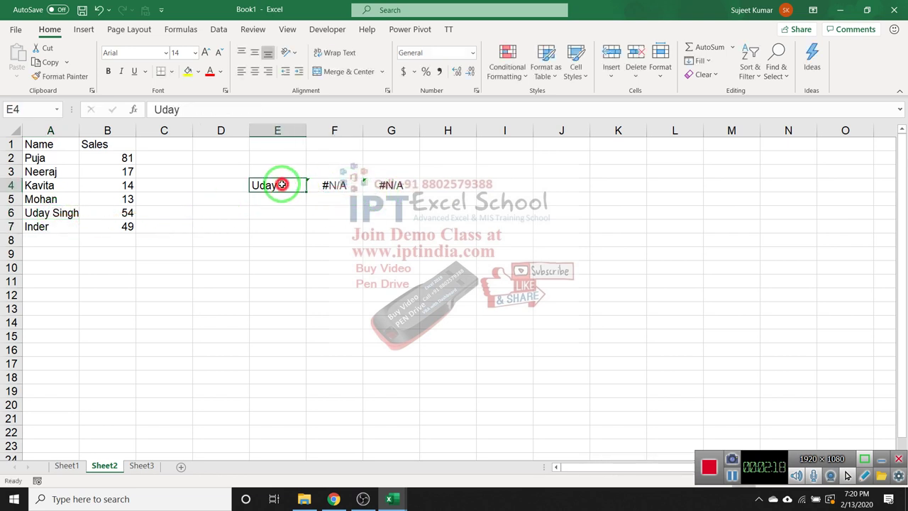
{"action": "type", "text": "?"}
{"action": "key", "text": "Return"}
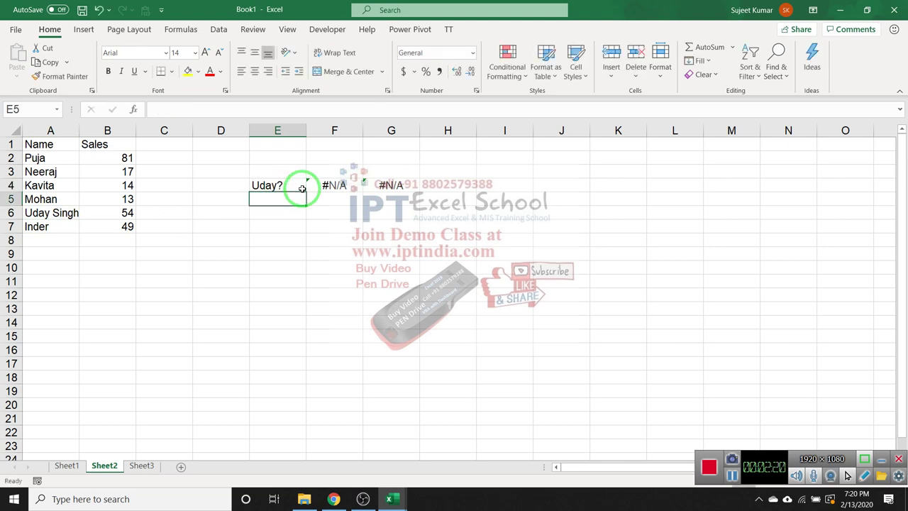
{"action": "left_click", "coordinate": [300, 186]}
{"action": "left_click", "coordinate": [239, 101]}
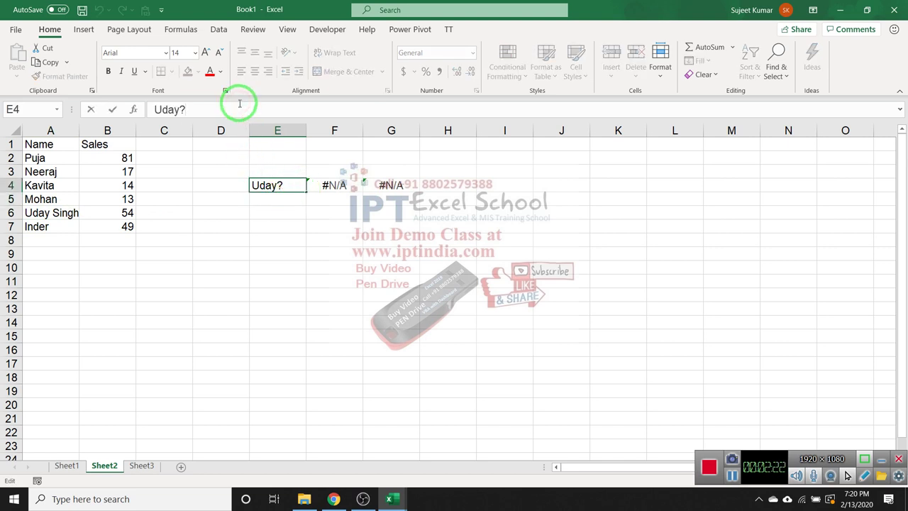
{"action": "key", "text": "Return"}
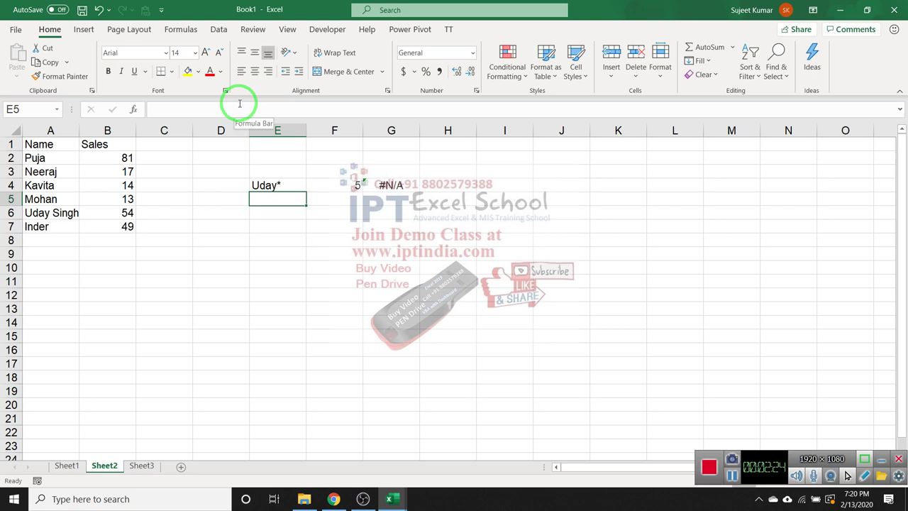
{"action": "key", "text": "Up"}
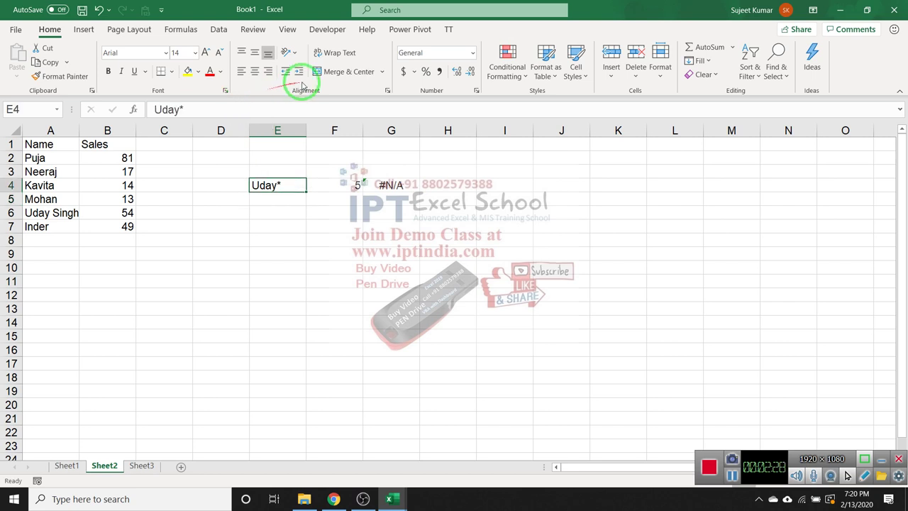
Edit G4's XMATCH formula to remove the exact-match 0 match mode value
{"action": "left_click", "coordinate": [398, 185]}
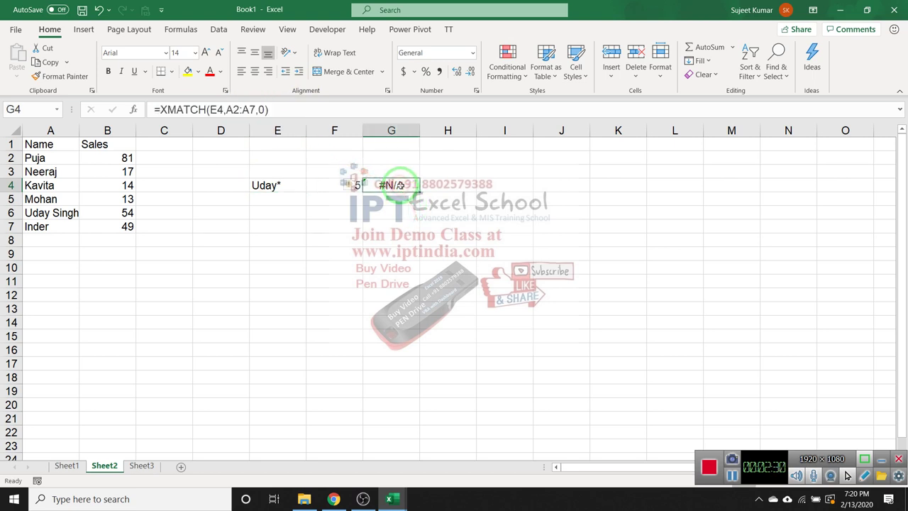
{"action": "double_click", "coordinate": [394, 185]}
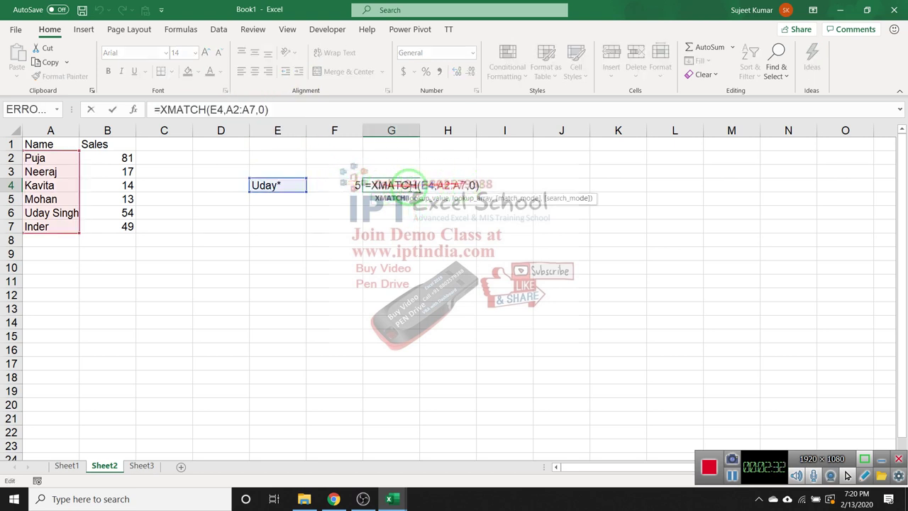
{"action": "left_click", "coordinate": [472, 185]}
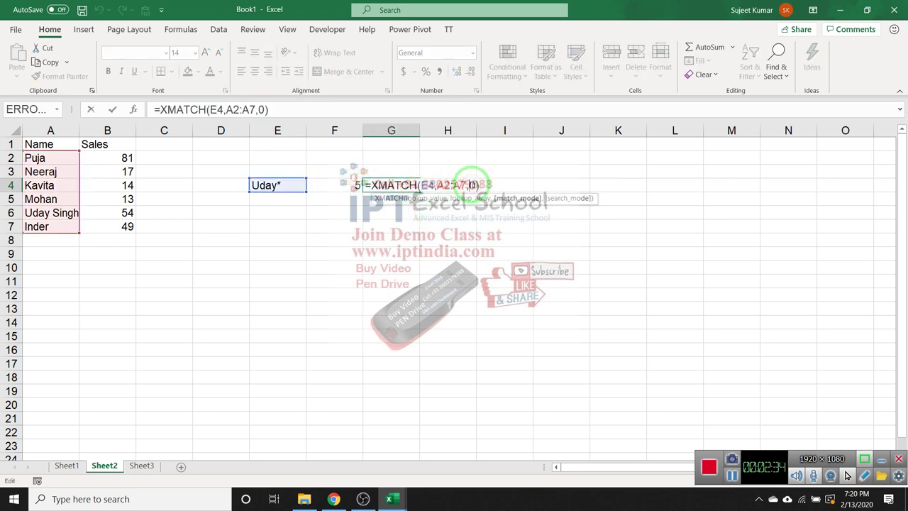
{"action": "key", "text": "Delete"}
{"action": "type", "text": "1"}
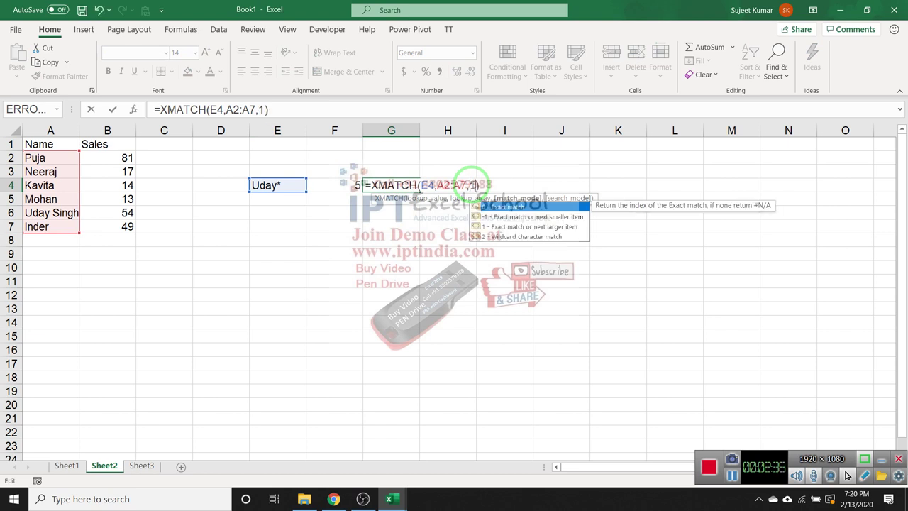
{"action": "key", "text": "Return"}
Remove the trailing question mark from E4's lookup name and check G4's XMATCH result of 5
{"action": "key", "text": "Up"}
{"action": "key", "text": "Left"}
{"action": "key", "text": "Left"}
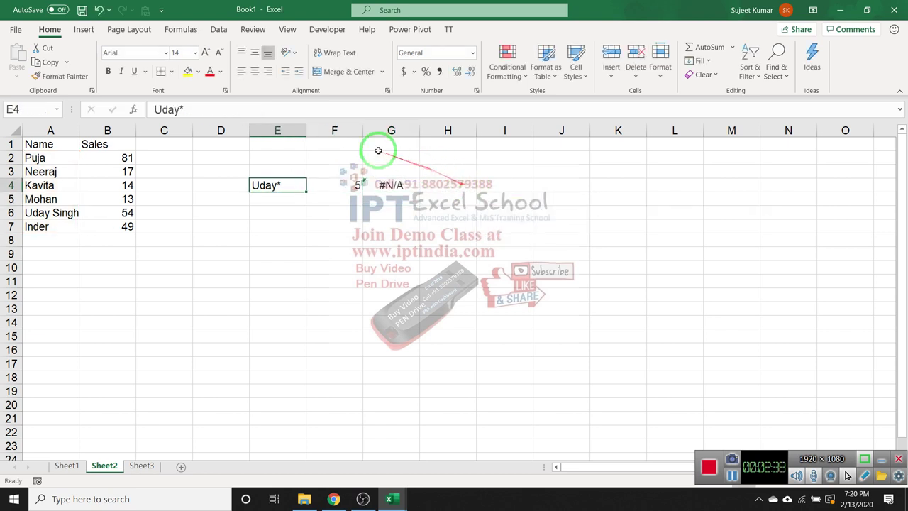
{"action": "left_click", "coordinate": [305, 112]}
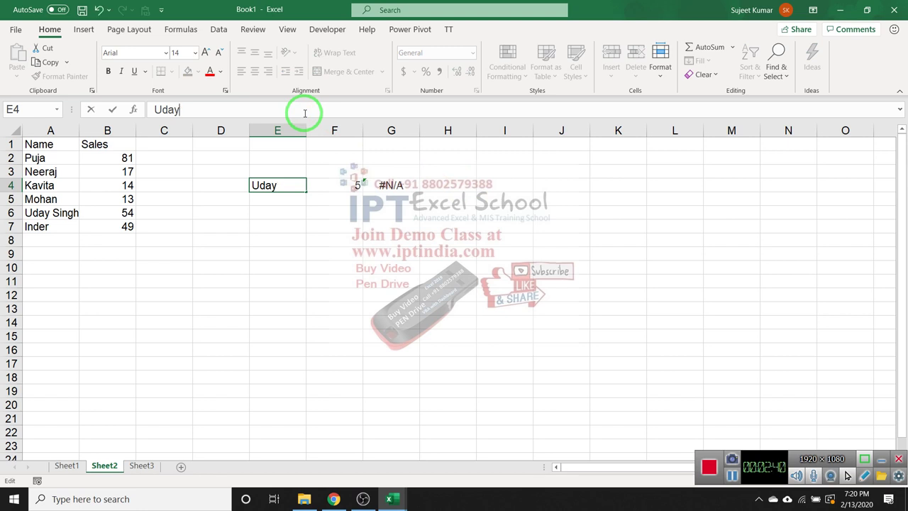
{"action": "type", "text": "?"}
{"action": "key", "text": "Return"}
{"action": "key", "text": "Up"}
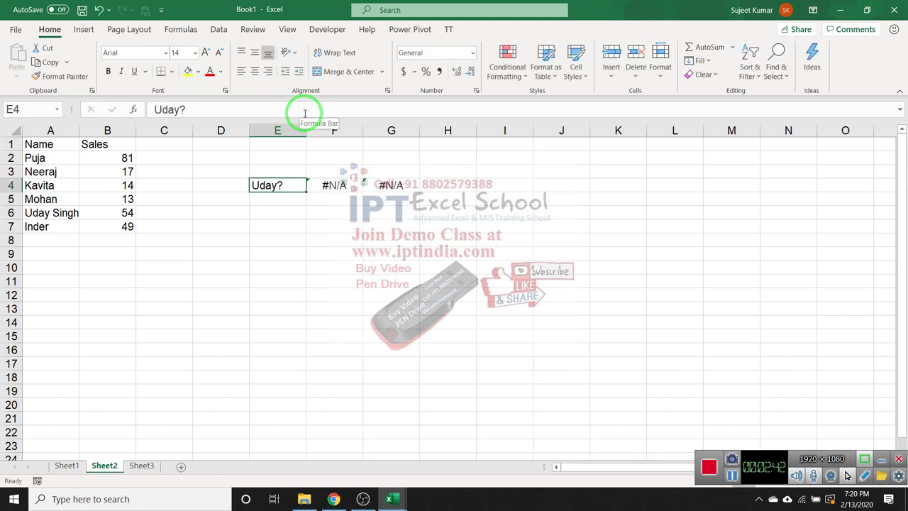
{"action": "left_click", "coordinate": [303, 113]}
{"action": "key", "text": "BackSpace"}
{"action": "key", "text": "Return"}
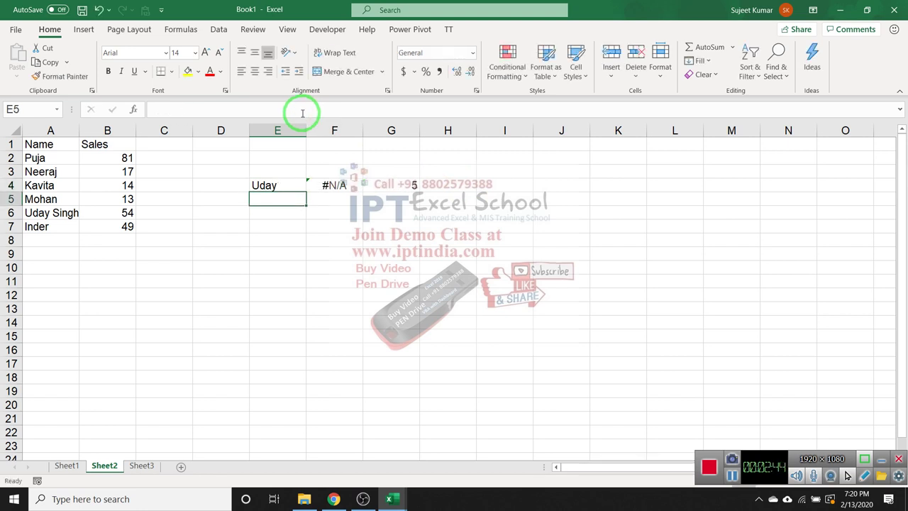
{"action": "key", "text": "Up"}
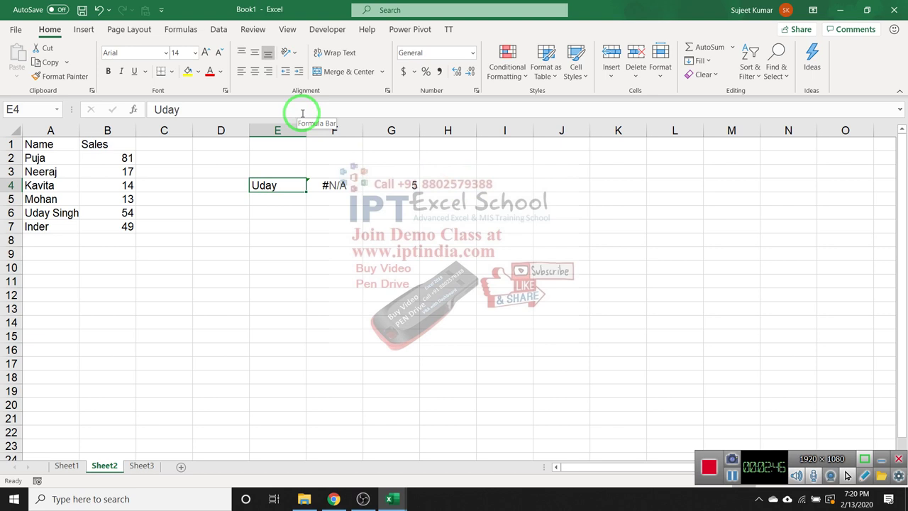
{"action": "left_click", "coordinate": [415, 186]}
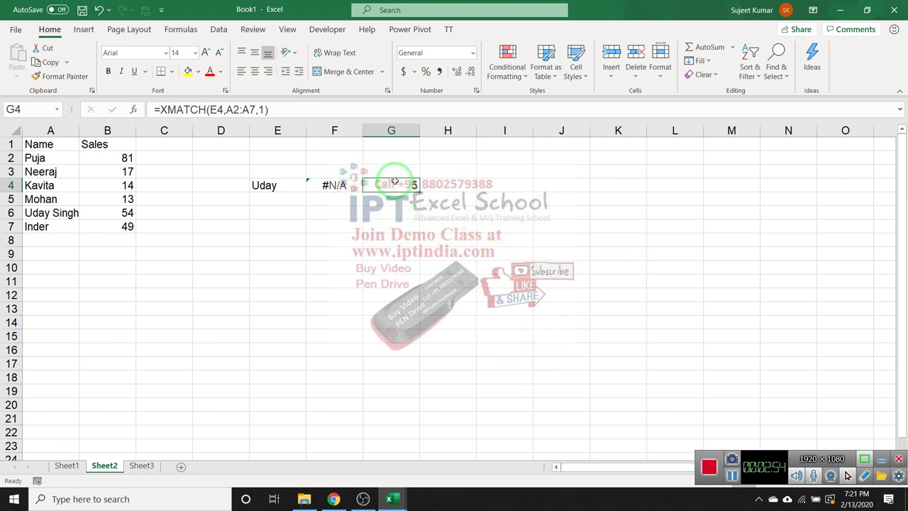
Change F4's MATCH match type from 0 to 1, so it returns 4
{"action": "double_click", "coordinate": [344, 185]}
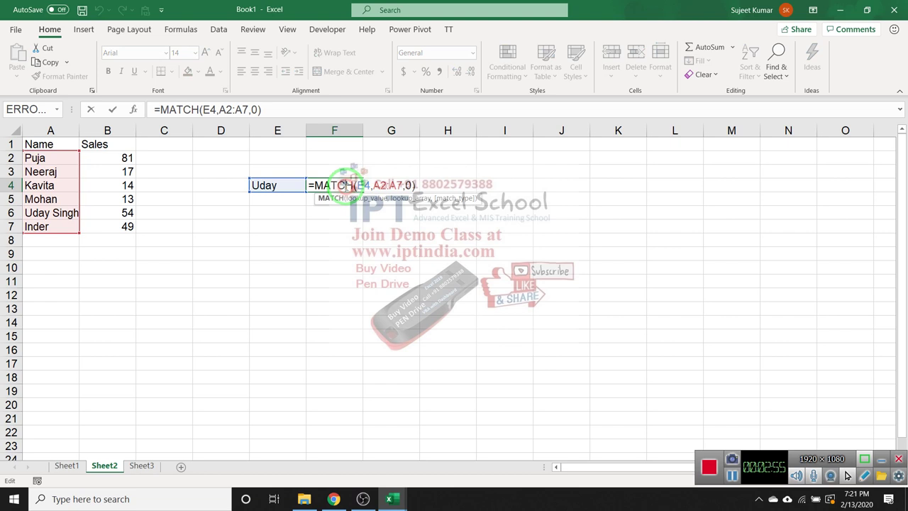
{"action": "left_click", "coordinate": [420, 184]}
{"action": "key", "text": "BackSpace"}
{"action": "type", "text": "1"}
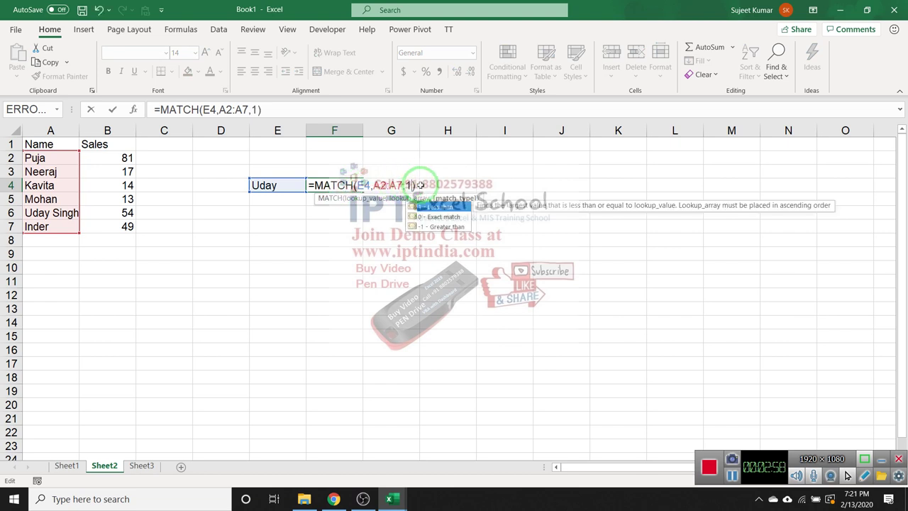
{"action": "key", "text": "Return"}
{"action": "key", "text": "Up"}
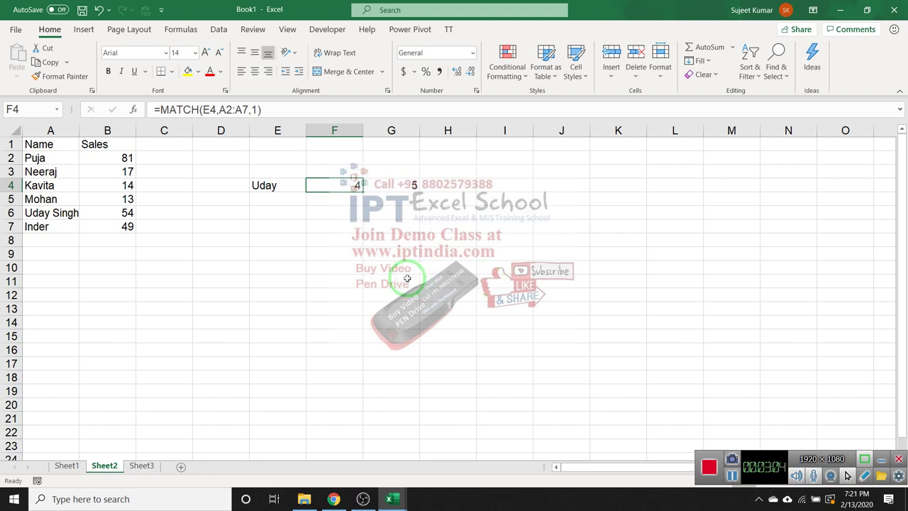
Recheck F4's formula, compare it with G4's XMATCH result, and select empty cell E6
{"action": "mouse_move", "coordinate": [266, 193]}
{"action": "left_mouse_down"}
{"action": "mouse_move", "coordinate": [281, 190]}
{"action": "mouse_move", "coordinate": [56, 181]}
{"action": "left_mouse_up"}
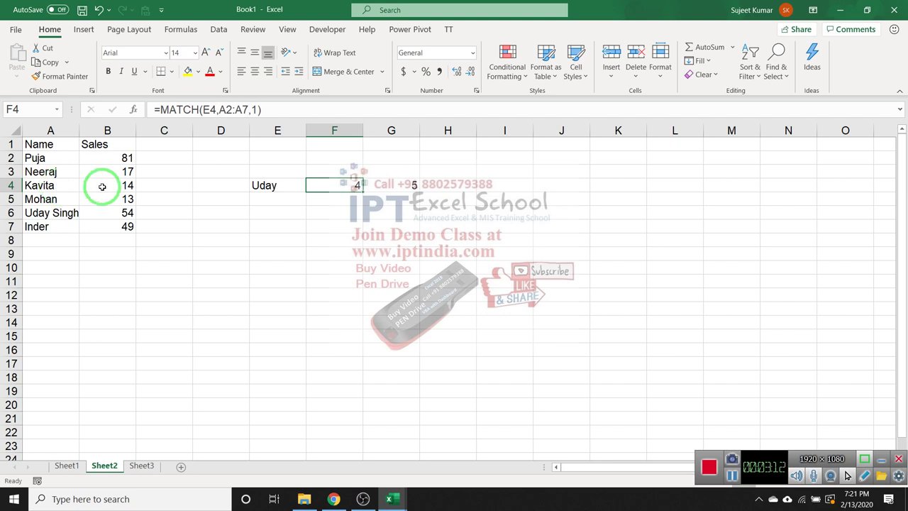
{"action": "left_click", "coordinate": [251, 110]}
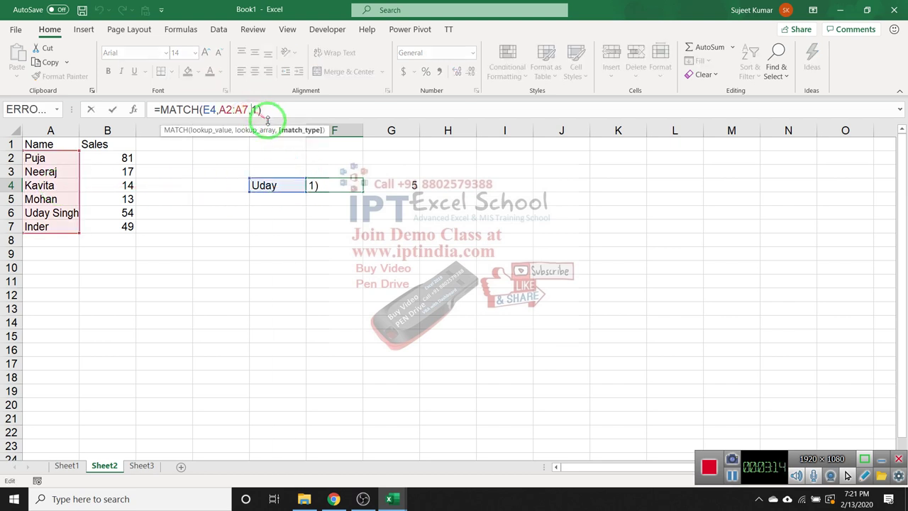
{"action": "key", "text": "ctrl+Return"}
{"action": "left_click", "coordinate": [390, 186]}
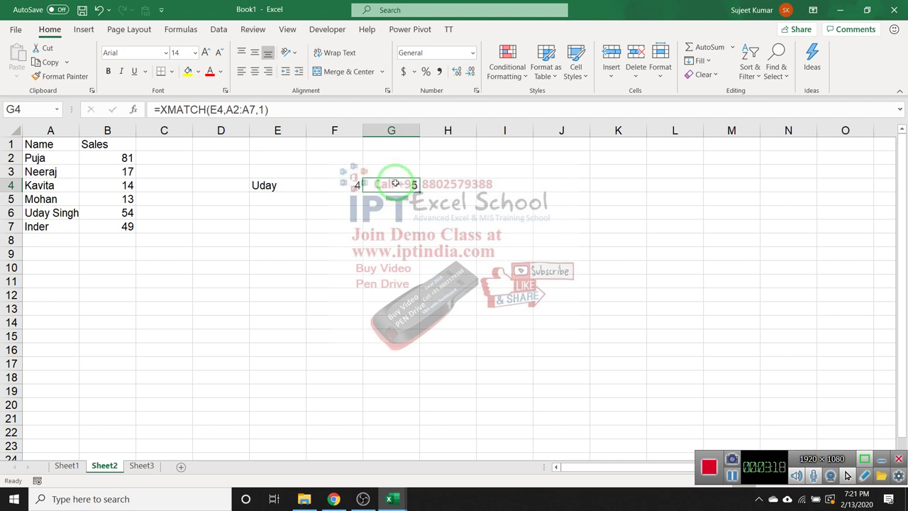
{"action": "left_click", "coordinate": [274, 210]}
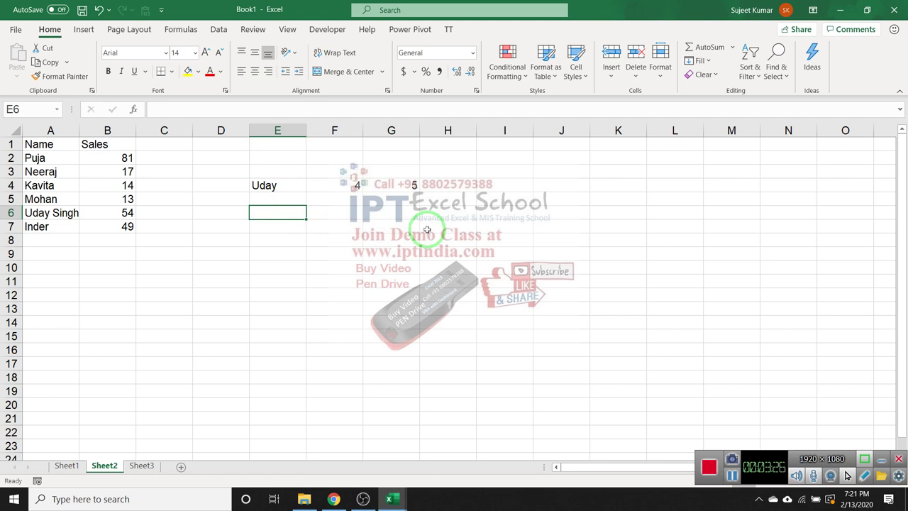
Enter the sales value 56 in E6
{"action": "type", "text": "5"}
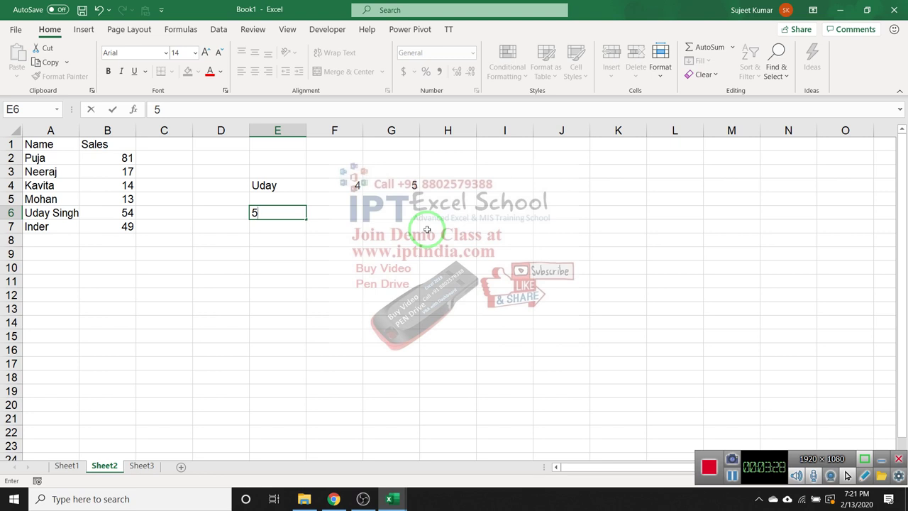
{"action": "type", "text": "6"}
{"action": "key", "text": "Return"}
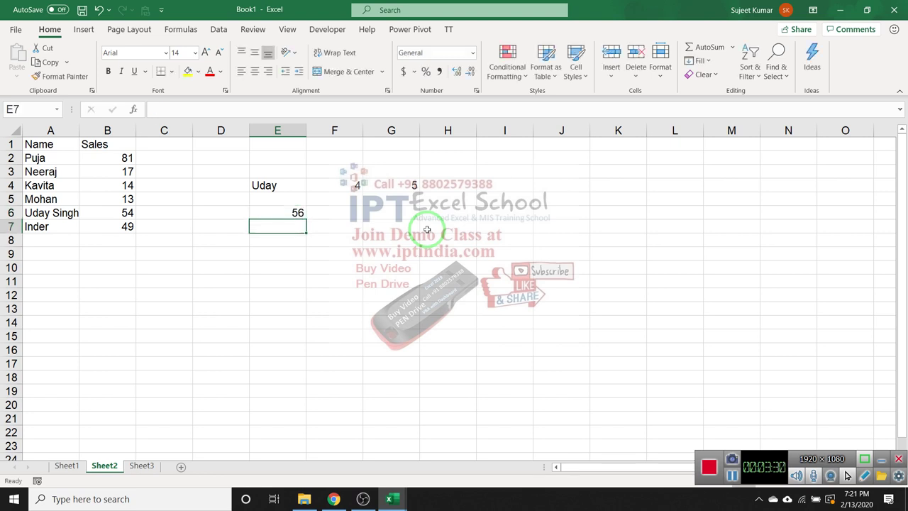
{"action": "key", "text": "Up"}
{"action": "key", "text": "Right"}
Enter =MATCH(E6,B2:B7,-1) in F6
{"action": "type", "text": "=mat"}
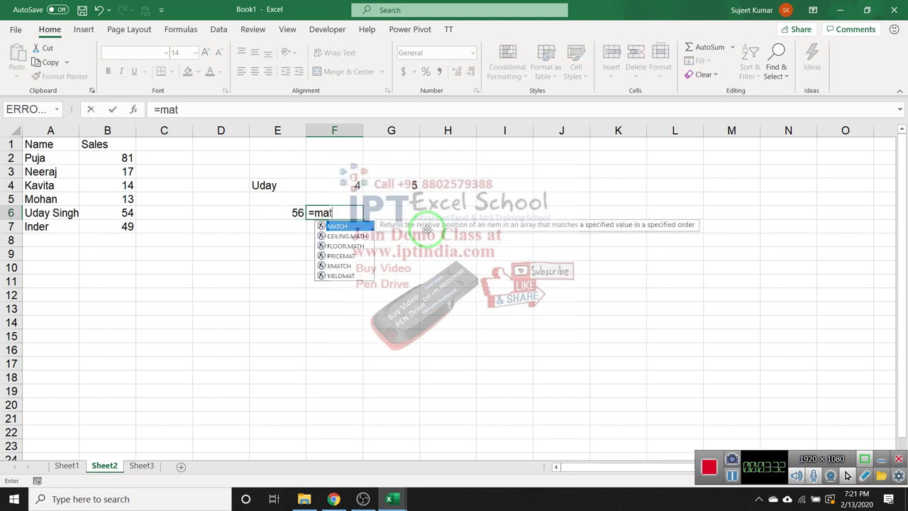
{"action": "key", "text": "Tab"}
{"action": "key", "text": "Left"}
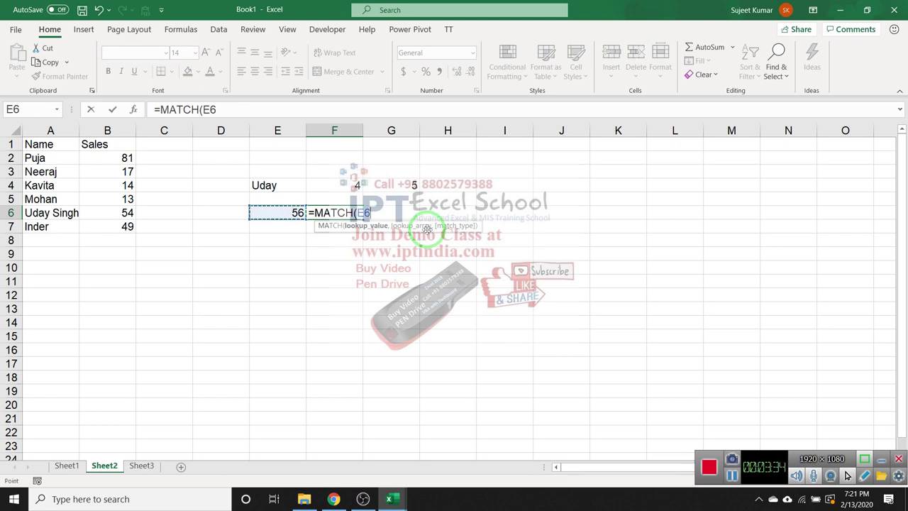
{"action": "type", "text": ","}
{"action": "key", "text": "Left"}
{"action": "key", "text": "Left"}
{"action": "key", "text": "Left"}
{"action": "key", "text": "Left"}
{"action": "key", "text": "Down"}
{"action": "key", "text": "ctrl+shift+Up"}
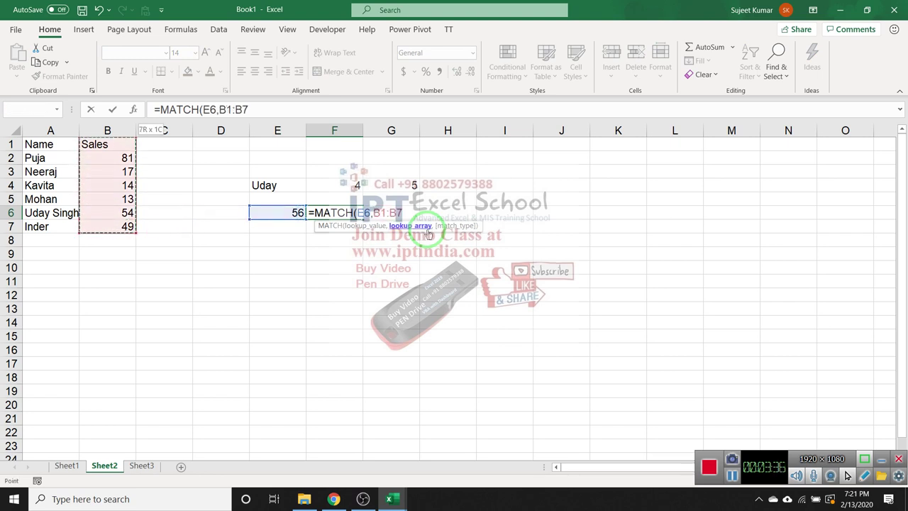
{"action": "key", "text": "shift+Down"}
{"action": "type", "text": ","}
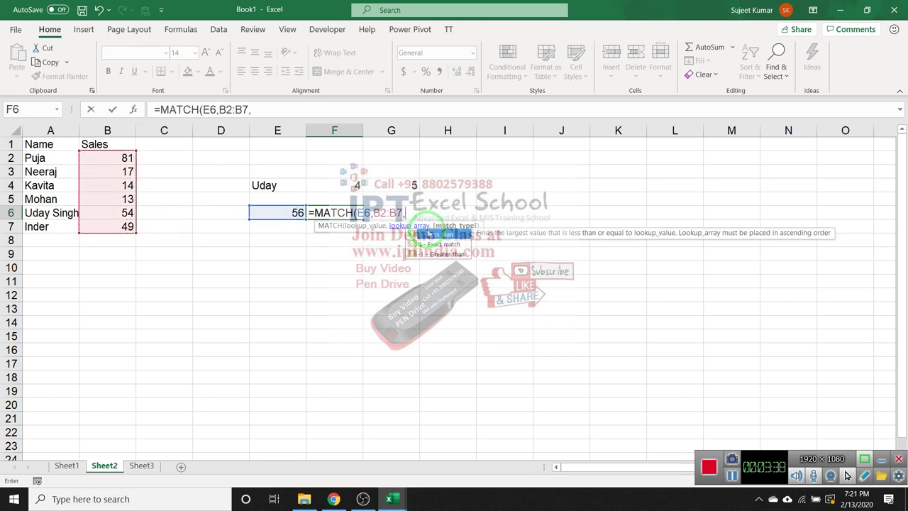
{"action": "key", "text": "Down"}
{"action": "key", "text": "Down"}
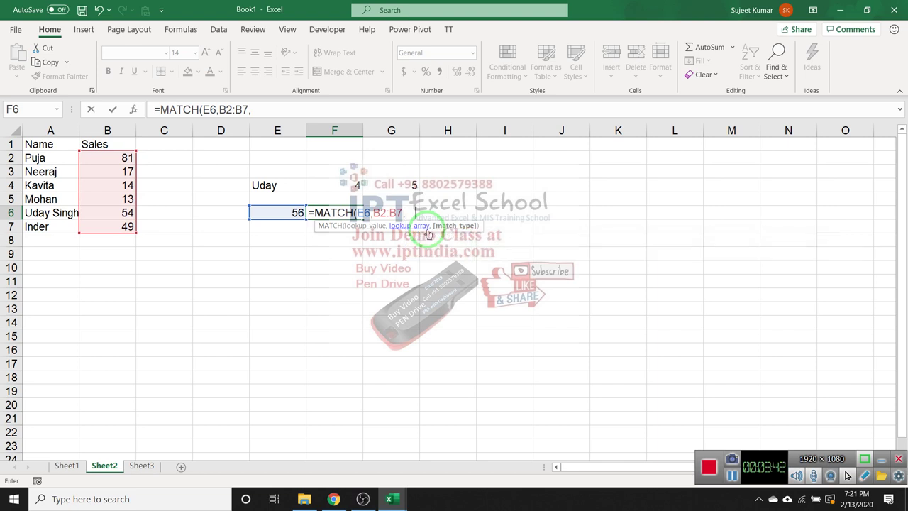
{"action": "key", "text": "Tab"}
{"action": "key", "text": "Return"}
{"action": "key", "text": "Up"}
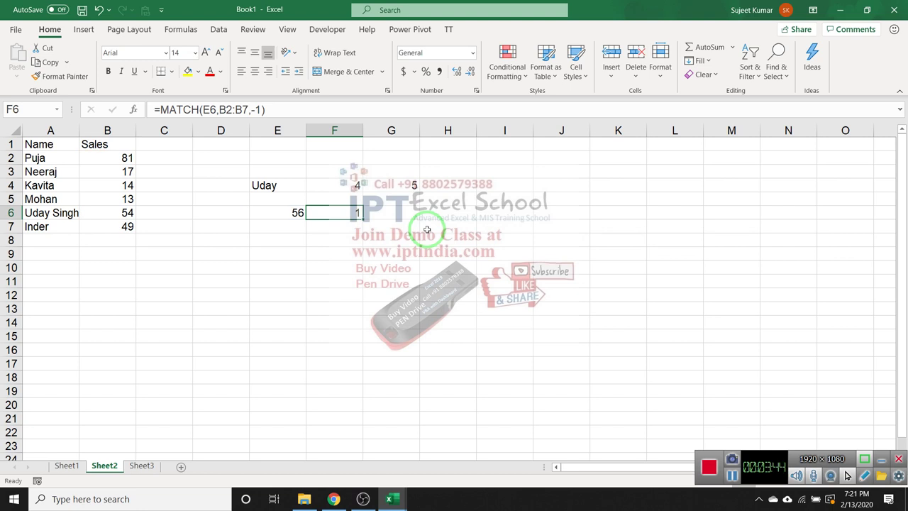
Change F6's MATCH match type from -1 to 1
{"action": "left_click", "coordinate": [298, 212]}
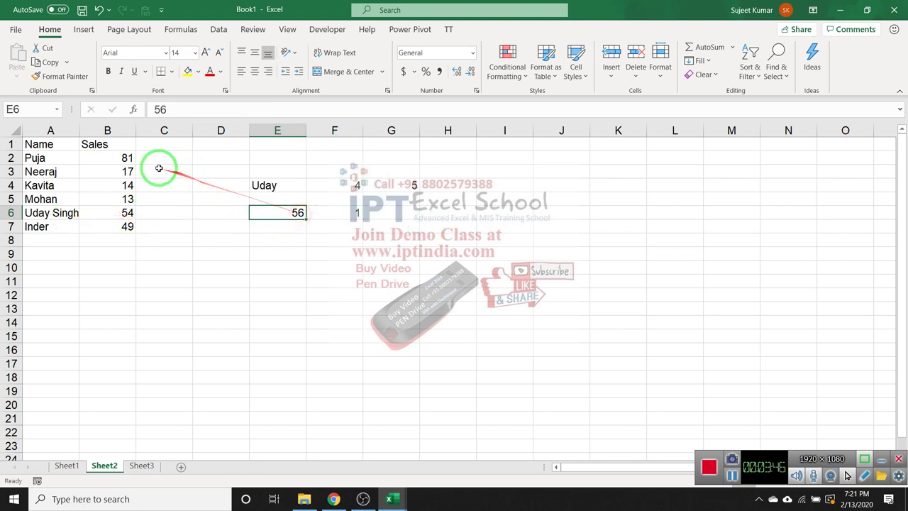
{"action": "left_click", "coordinate": [126, 156]}
{"action": "left_click", "coordinate": [349, 212]}
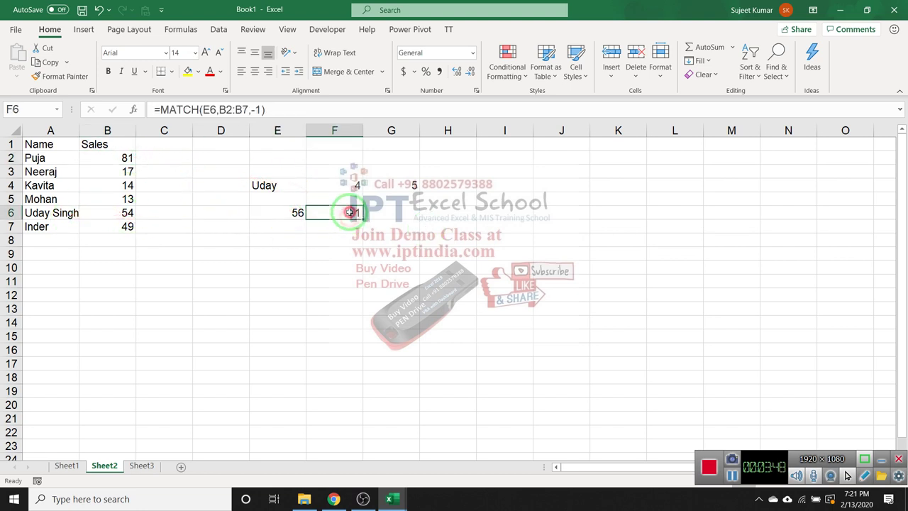
{"action": "double_click", "coordinate": [350, 212]}
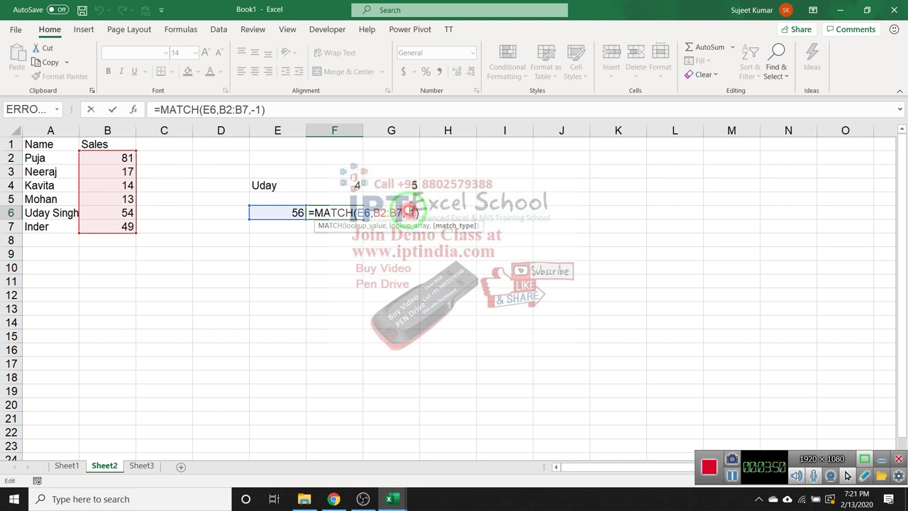
{"action": "left_click", "coordinate": [413, 213]}
{"action": "key", "text": "BackSpace"}
{"action": "key", "text": "BackSpace"}
{"action": "type", "text": "1"}
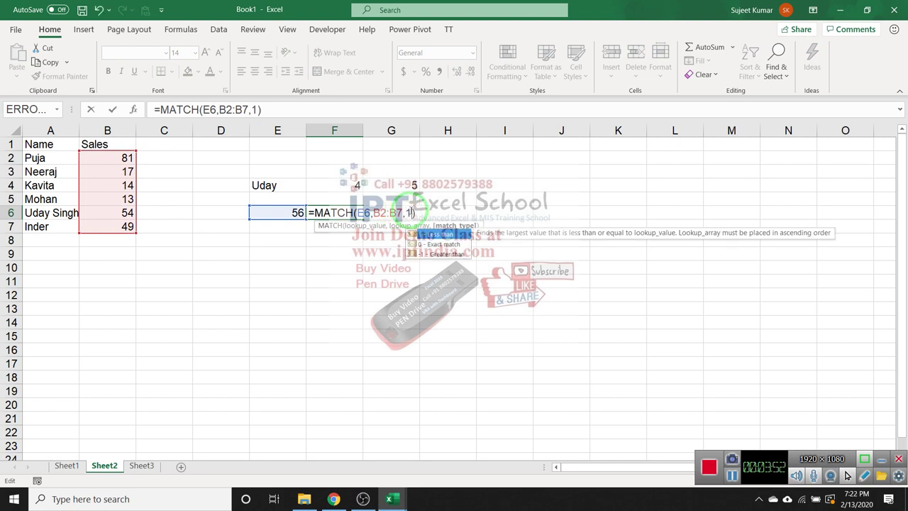
{"action": "key", "text": "Return"}
Check F6's result of 6 against the sales value 54 in B6, then select G6
{"action": "left_click", "coordinate": [350, 212]}
{"action": "left_click_drag", "start_coordinate": [305, 207], "coordinate": [163, 203]}
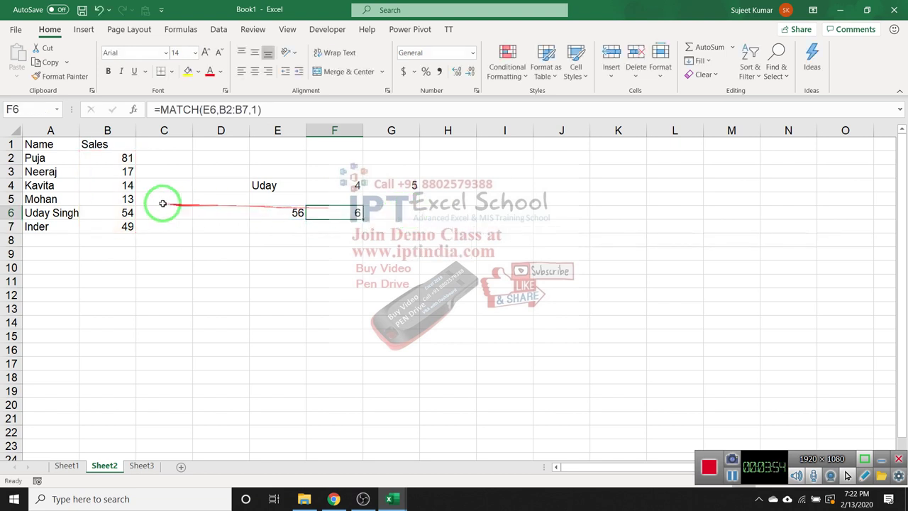
{"action": "left_click", "coordinate": [122, 212]}
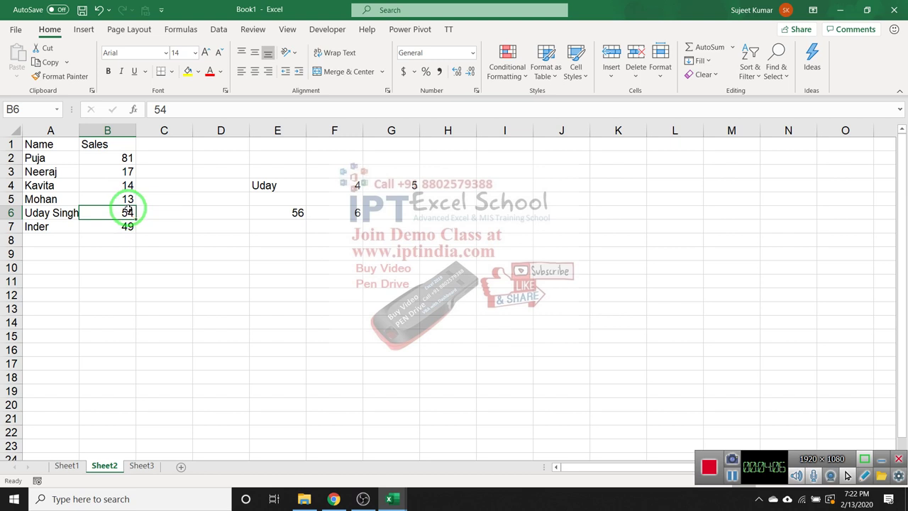
{"action": "left_click", "coordinate": [394, 213]}
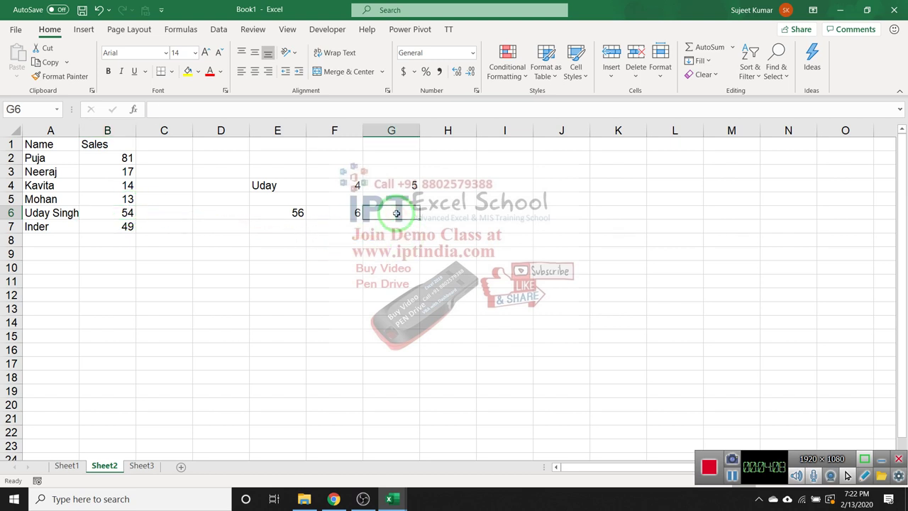
Enter =XMATCH(E6,B2:B7,1) in G6
{"action": "type", "text": "=xm"}
{"action": "key", "text": "Tab"}
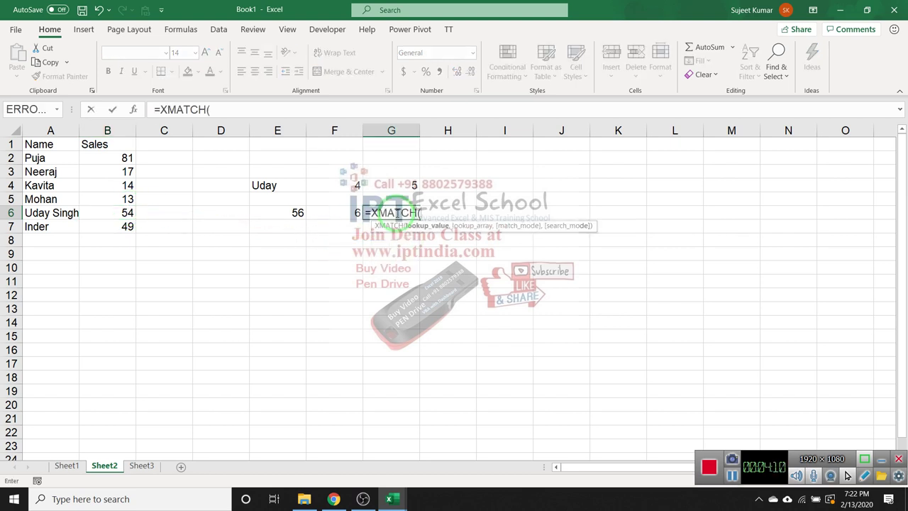
{"action": "key", "text": "Left"}
{"action": "key", "text": "Left"}
{"action": "type", "text": ","}
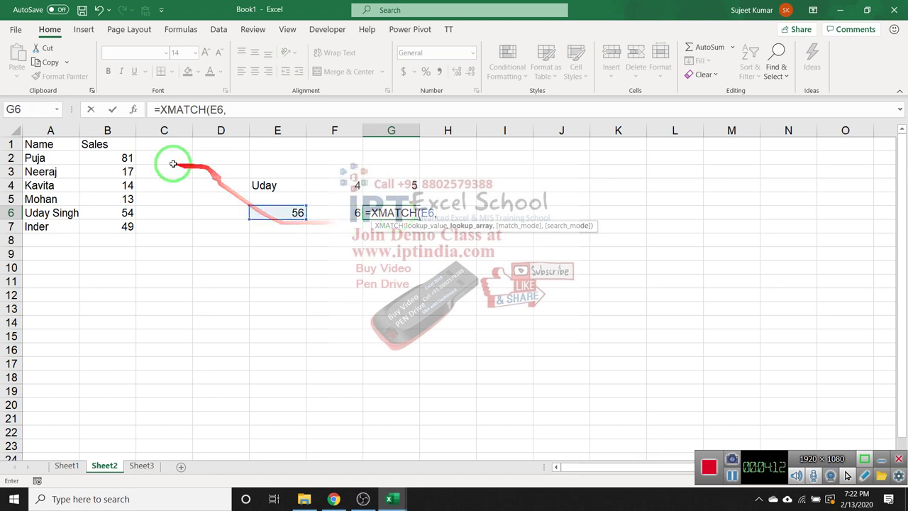
{"action": "left_click_drag", "start_coordinate": [123, 154], "coordinate": [126, 226]}
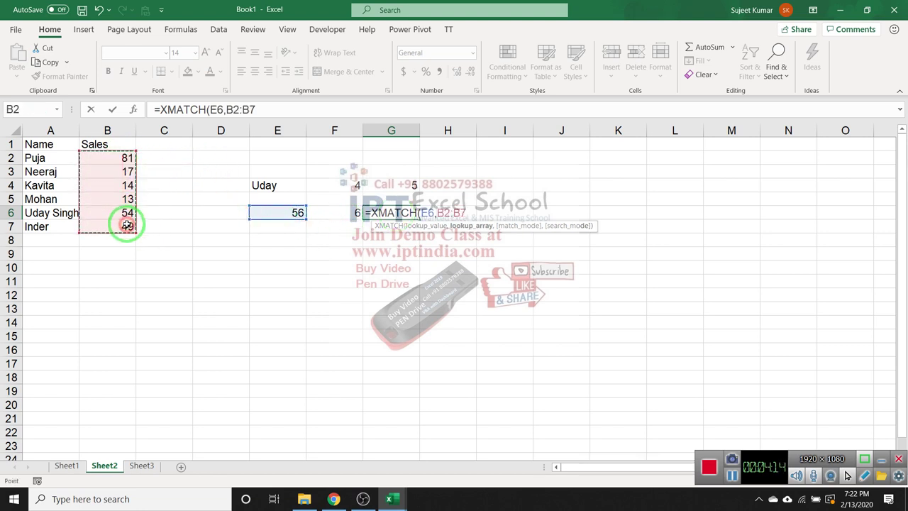
{"action": "type", "text": ",1"}
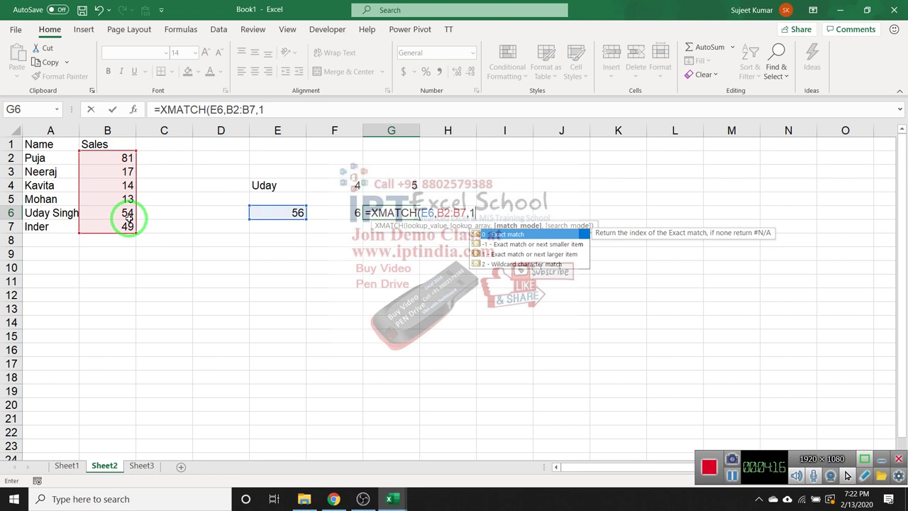
{"action": "key", "text": "Return"}
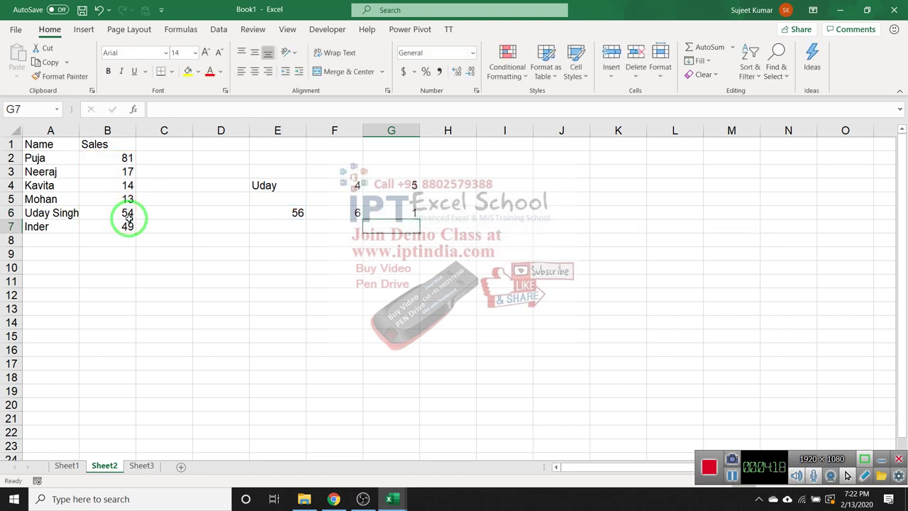
{"action": "key", "text": "Up"}
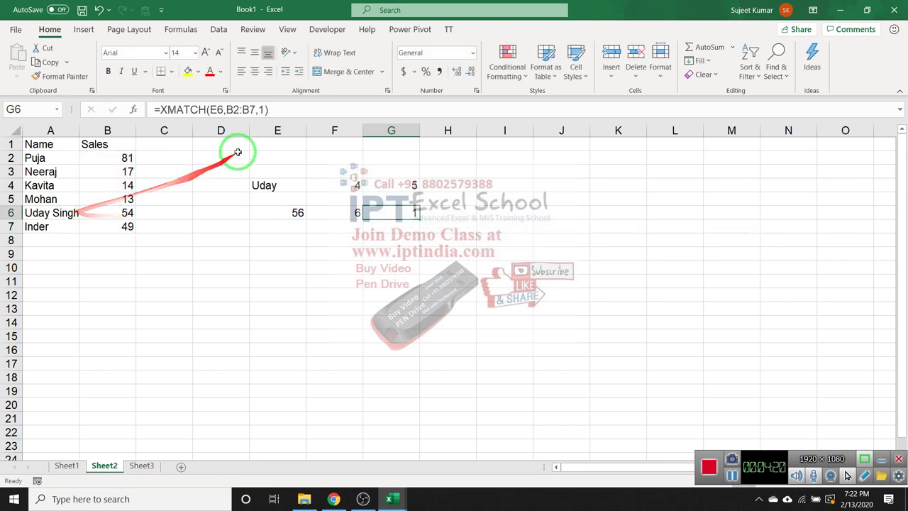
Change G6's XMATCH match mode from 1 to -1
{"action": "double_click", "coordinate": [260, 110]}
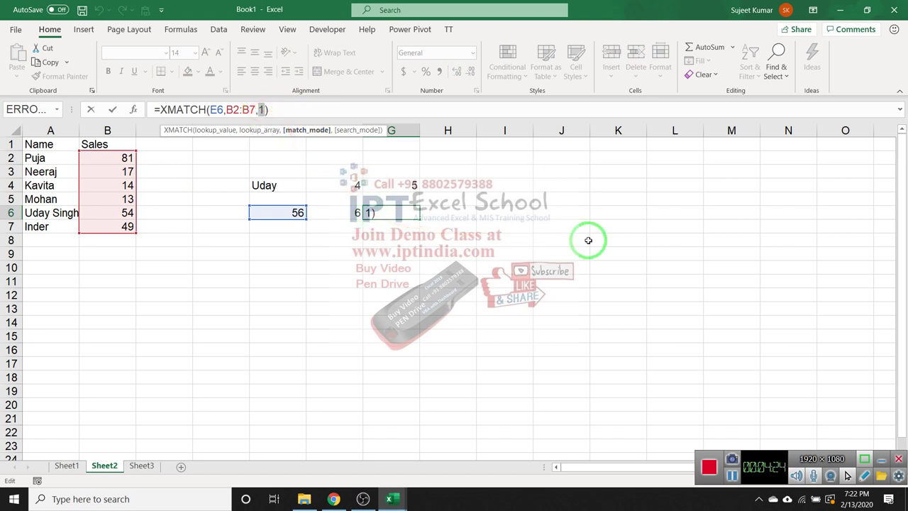
{"action": "type", "text": "-1"}
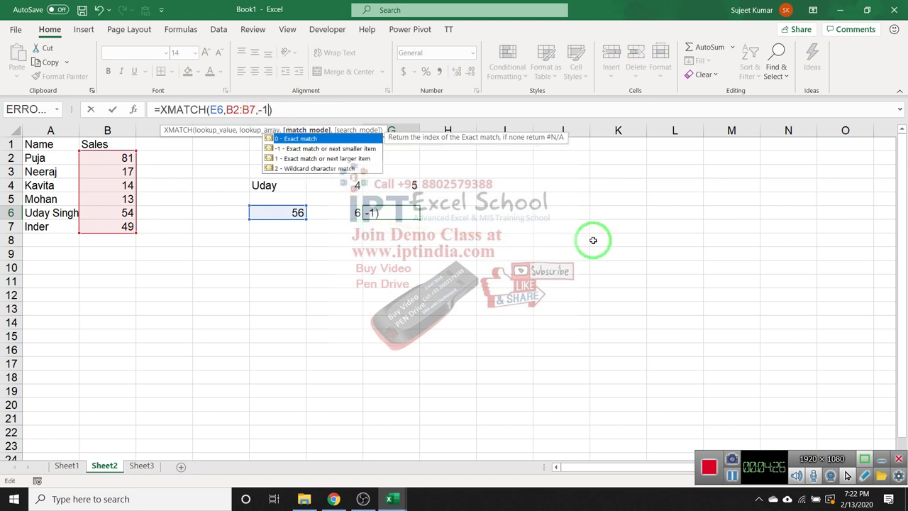
{"action": "key", "text": "Return"}
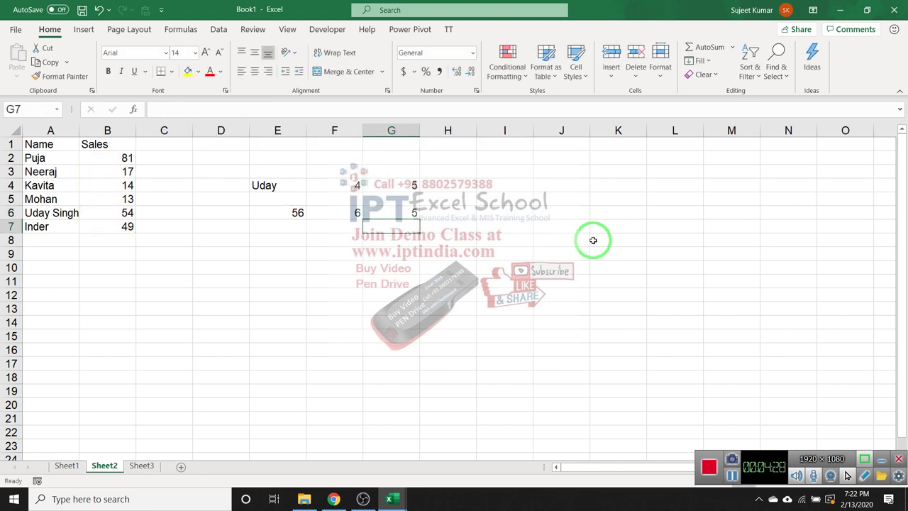
{"action": "key", "text": "Up"}
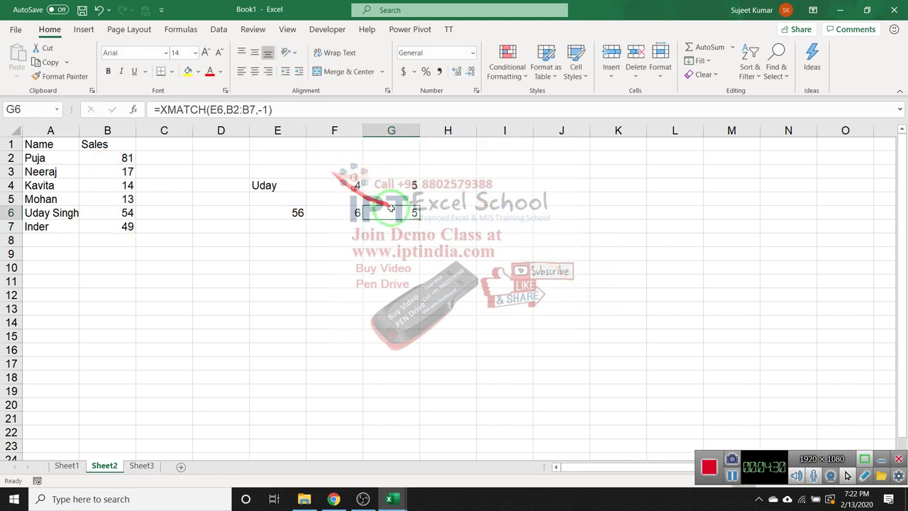
Leave G6's XMATCH match mode empty, producing #N/A
{"action": "double_click", "coordinate": [389, 211]}
{"action": "left_click", "coordinate": [483, 214]}
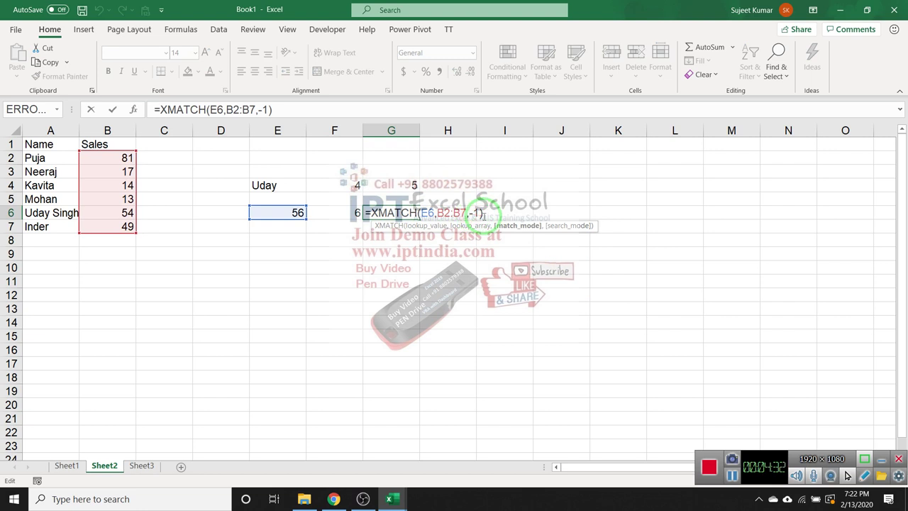
{"action": "key", "text": "BackSpace"}
{"action": "key", "text": "BackSpace"}
{"action": "key", "text": "BackSpace"}
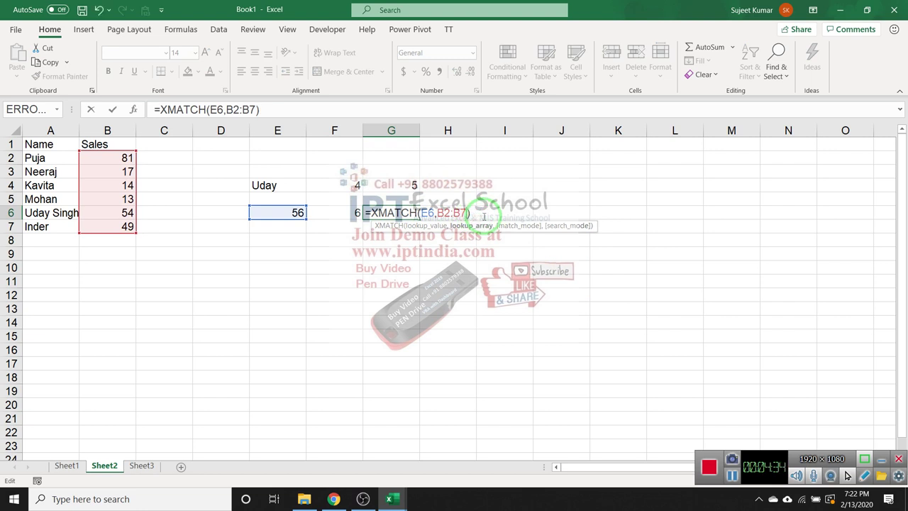
{"action": "type", "text": ","}
{"action": "key", "text": "Down"}
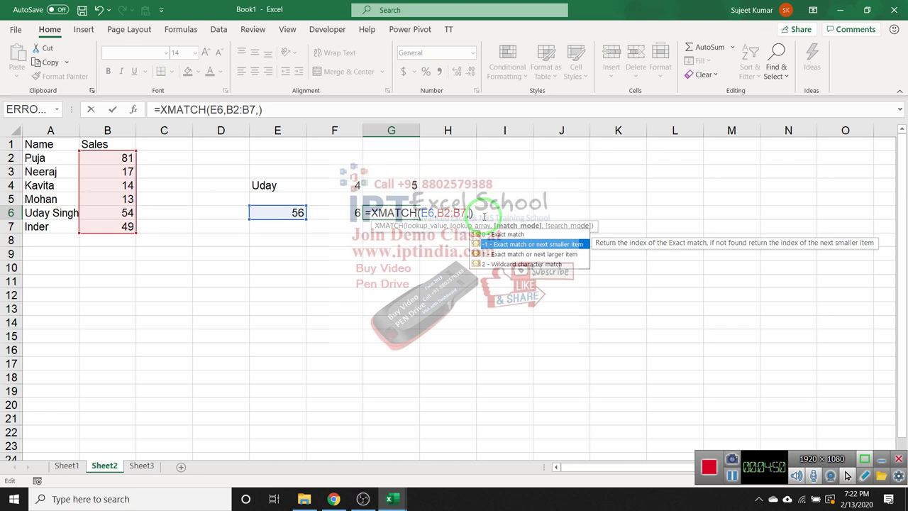
{"action": "key", "text": "Return"}
{"action": "key", "text": "Up"}
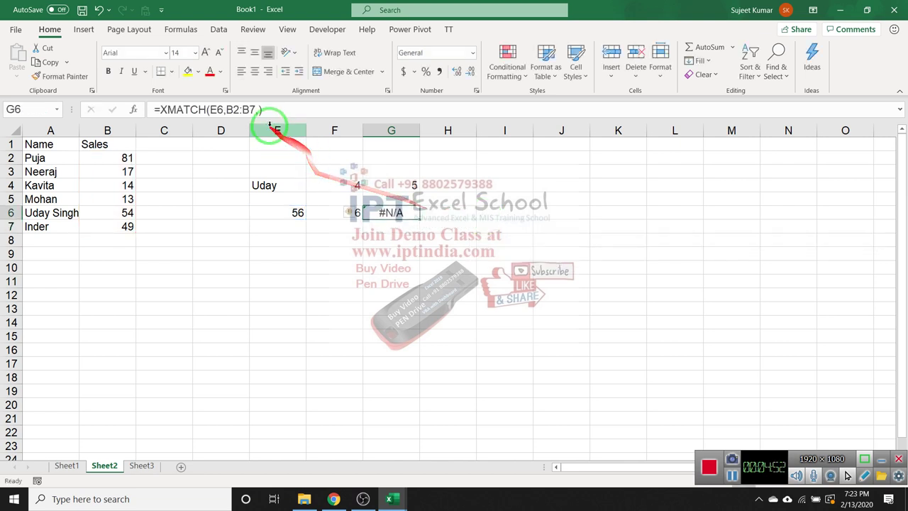
Restore match mode -1 in G6's XMATCH so it returns 5, and compare with F6's MATCH
{"action": "left_click", "coordinate": [257, 110]}
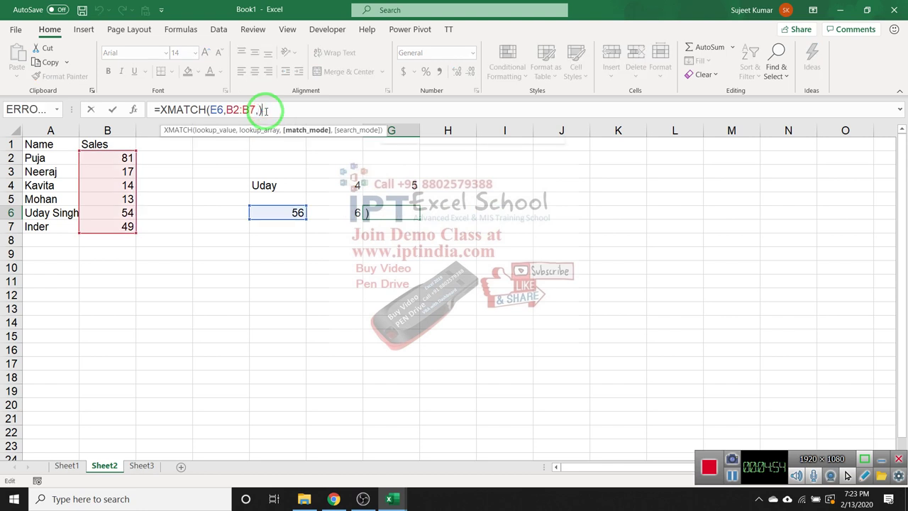
{"action": "type", "text": ",-1"}
{"action": "key", "text": "Return"}
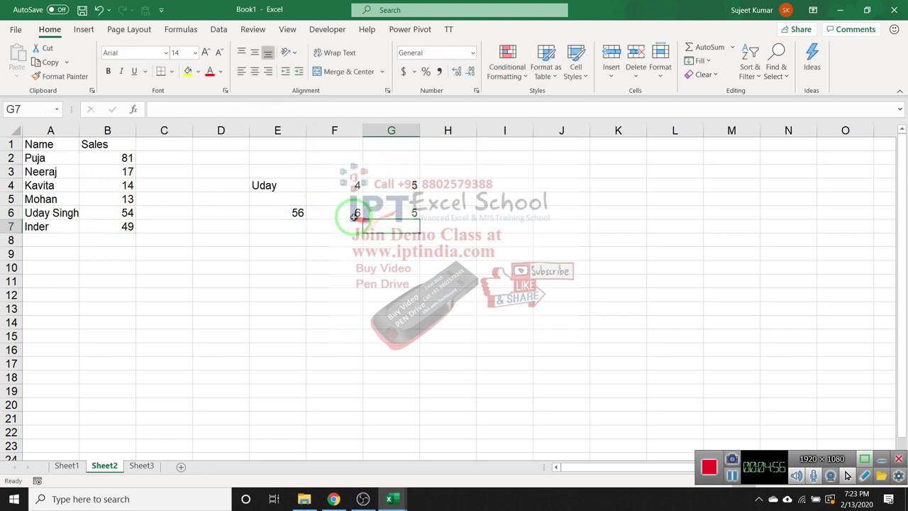
{"action": "left_click", "coordinate": [348, 214]}
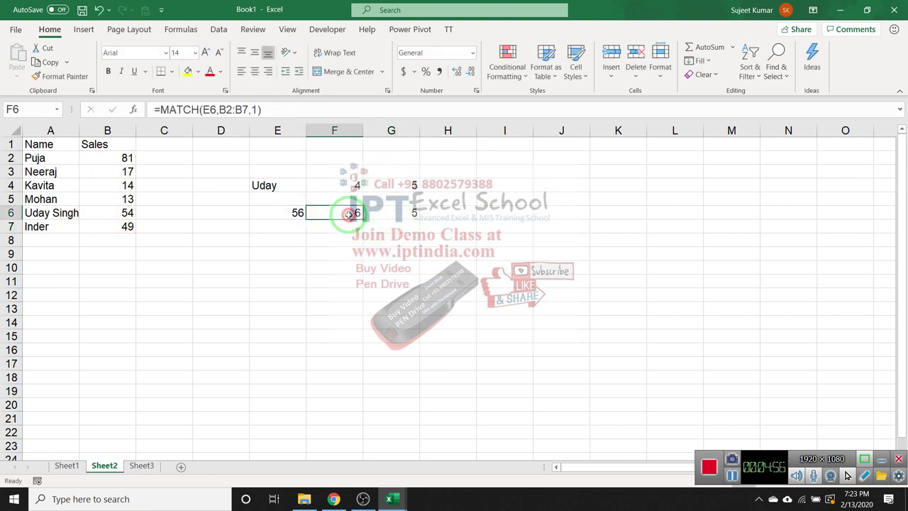
{"action": "left_click", "coordinate": [112, 226]}
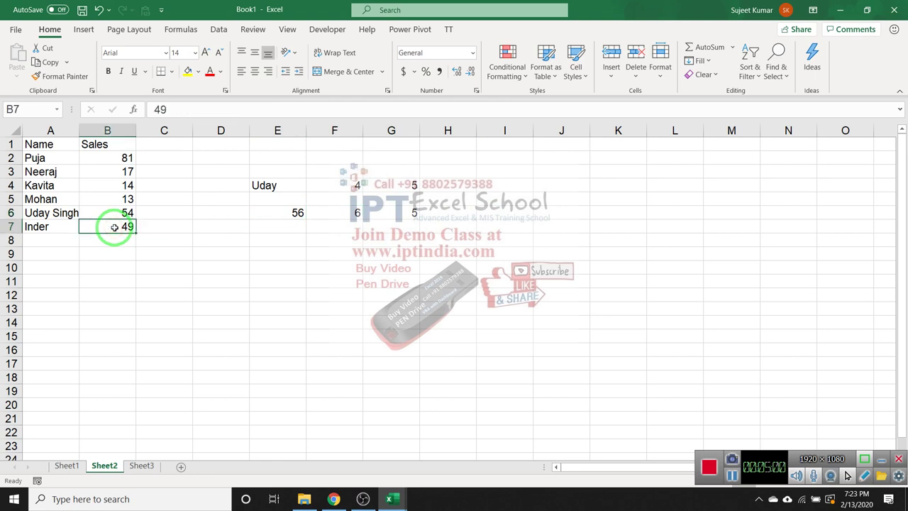
{"action": "left_click", "coordinate": [343, 215]}
{"action": "double_click", "coordinate": [344, 215]}
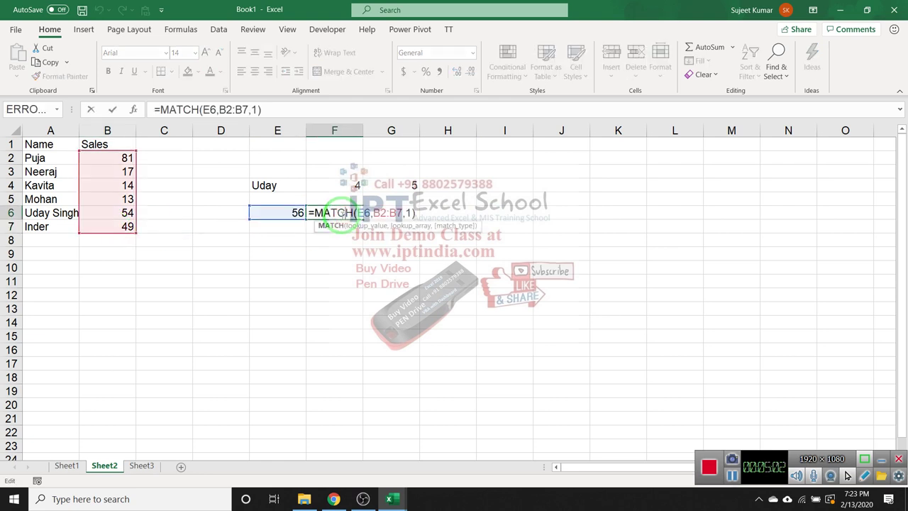
{"action": "key", "text": "Escape"}
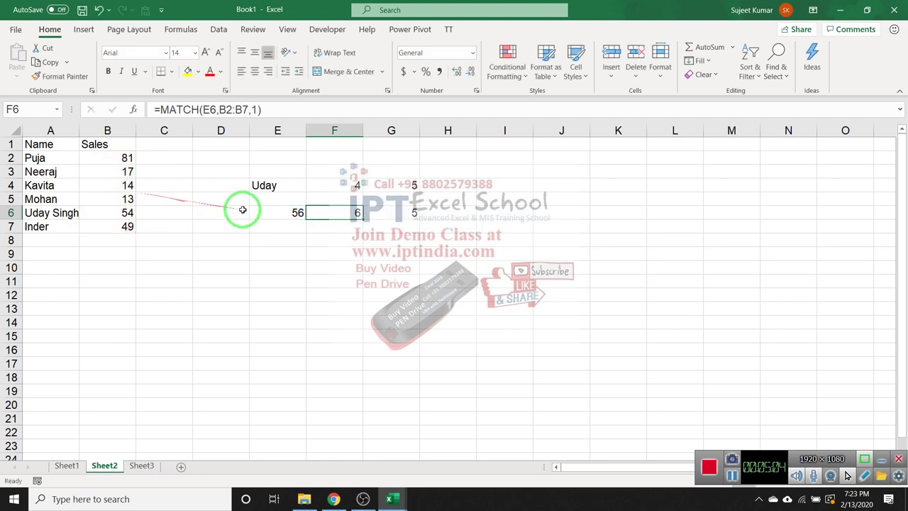
{"action": "left_click", "coordinate": [397, 211]}
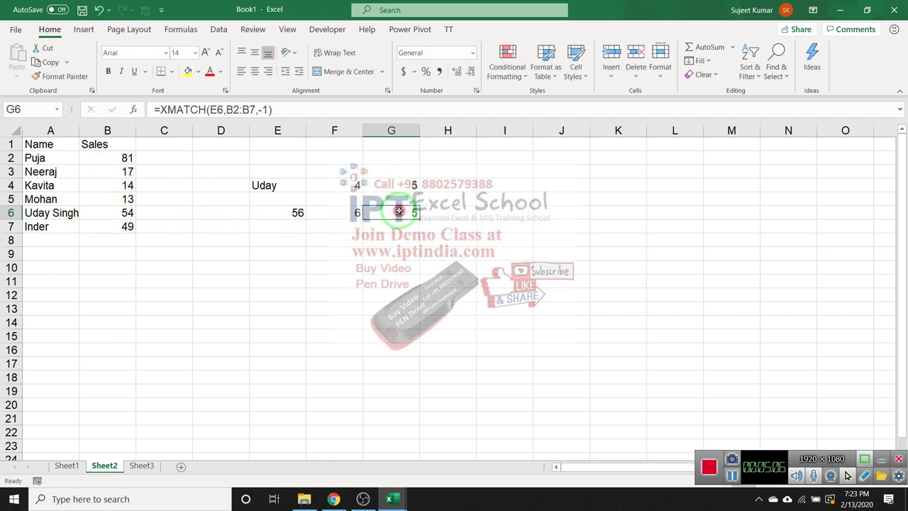
{"action": "double_click", "coordinate": [397, 211]}
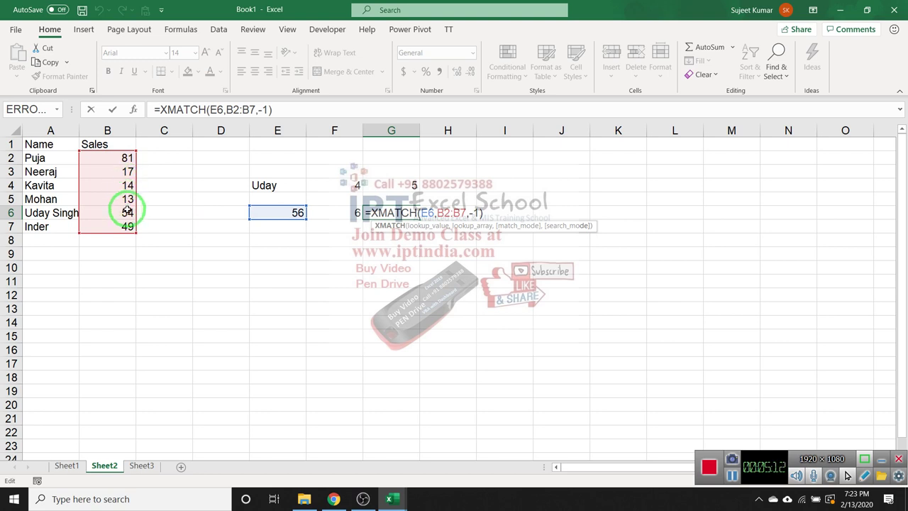
{"action": "key", "text": "ctrl+Return"}
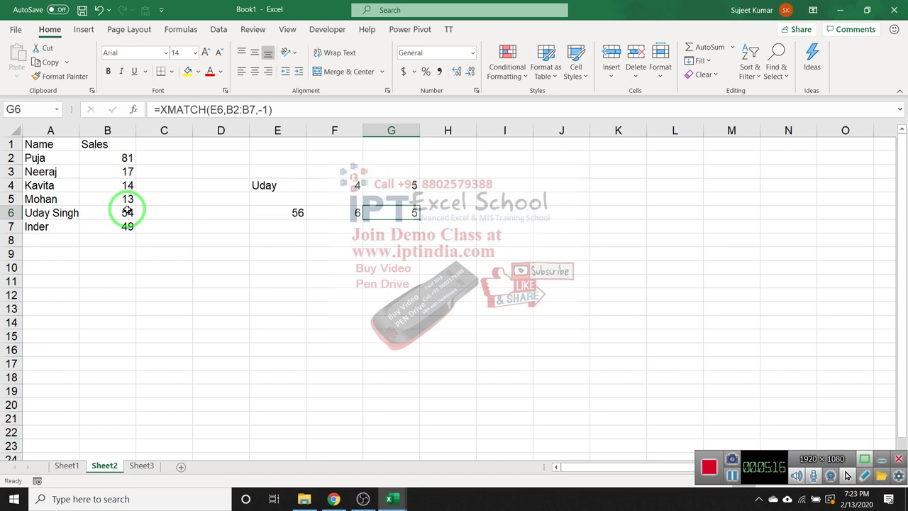
{"action": "left_click", "coordinate": [381, 262]}
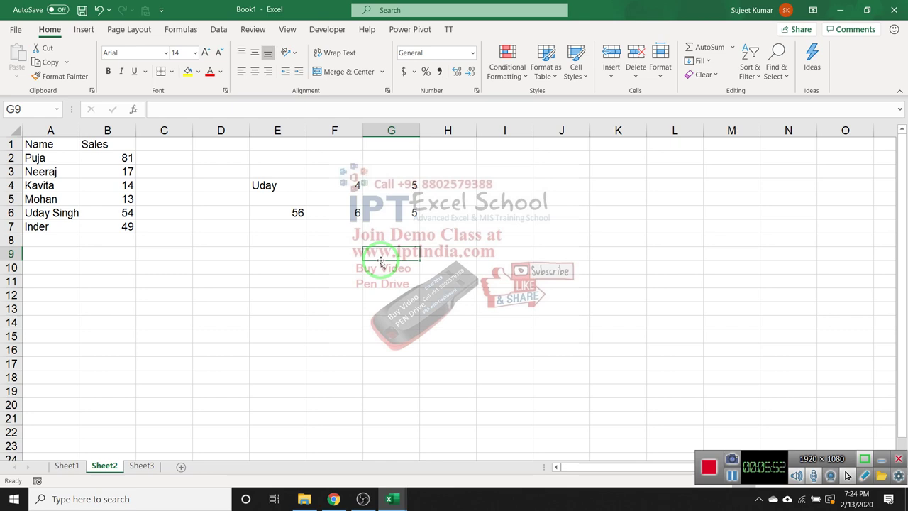
Minimise Excel with Win+D, leaving Book1 open behind the training-institute wallpaper
{"action": "key", "text": "super+d"}
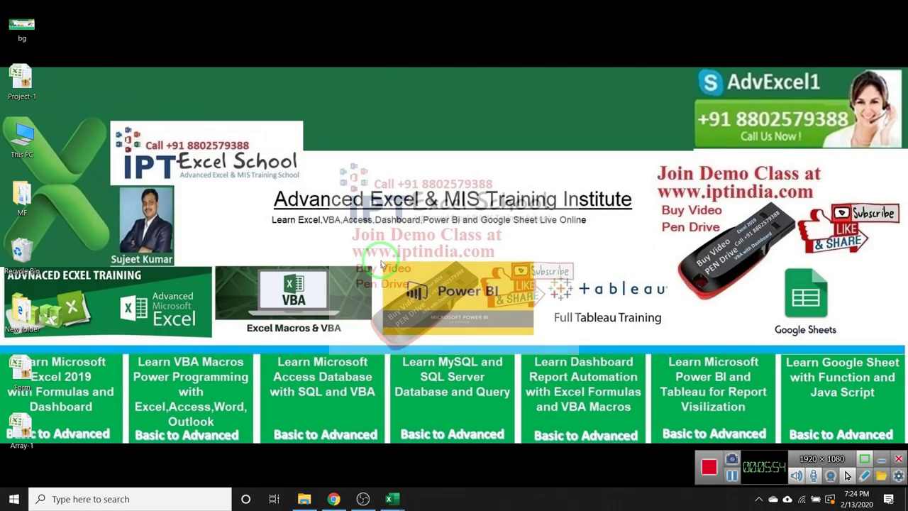